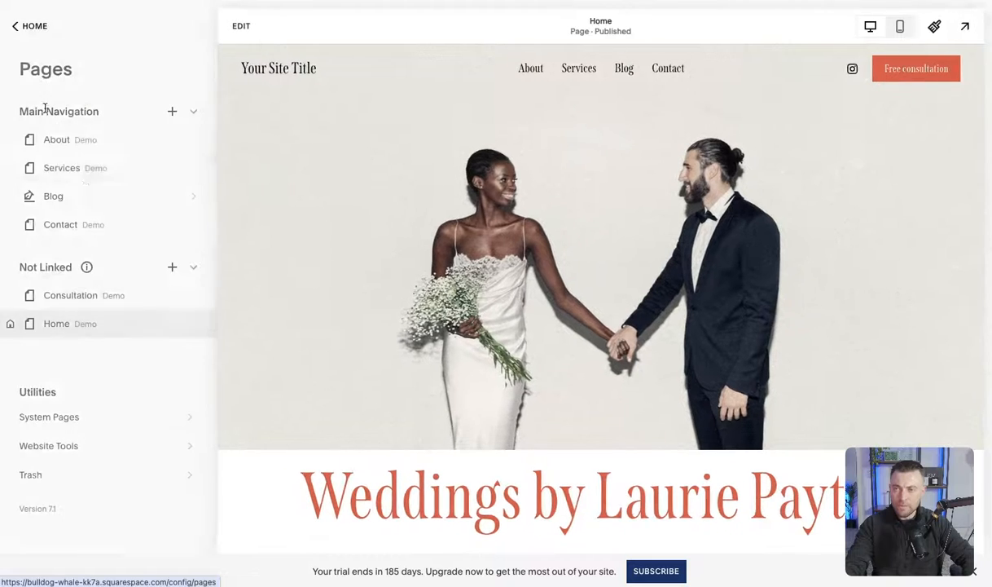
Add an Events collection to the main navigation using the plain event-list layout without a banner, and name it Events
click(172, 113)
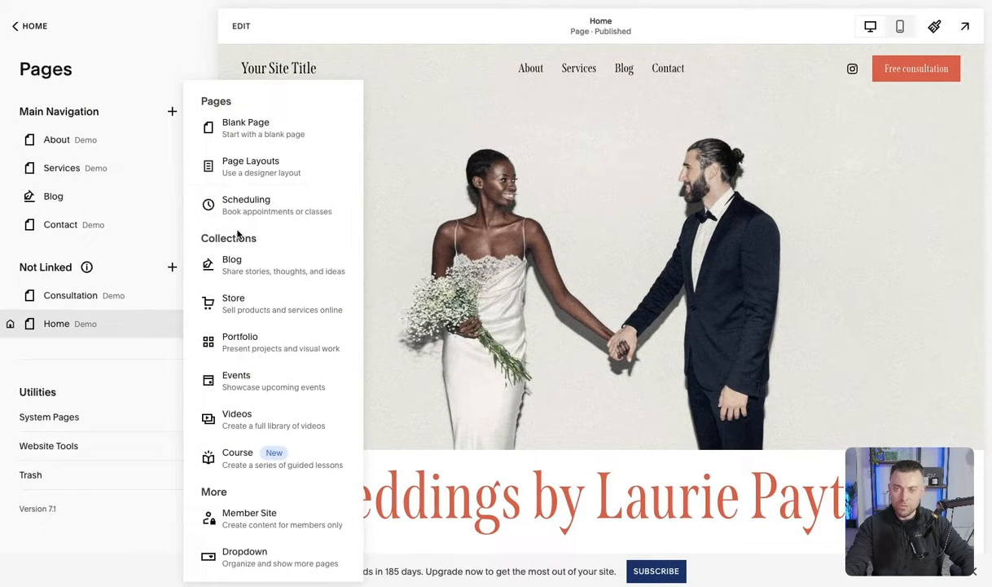
click(265, 383)
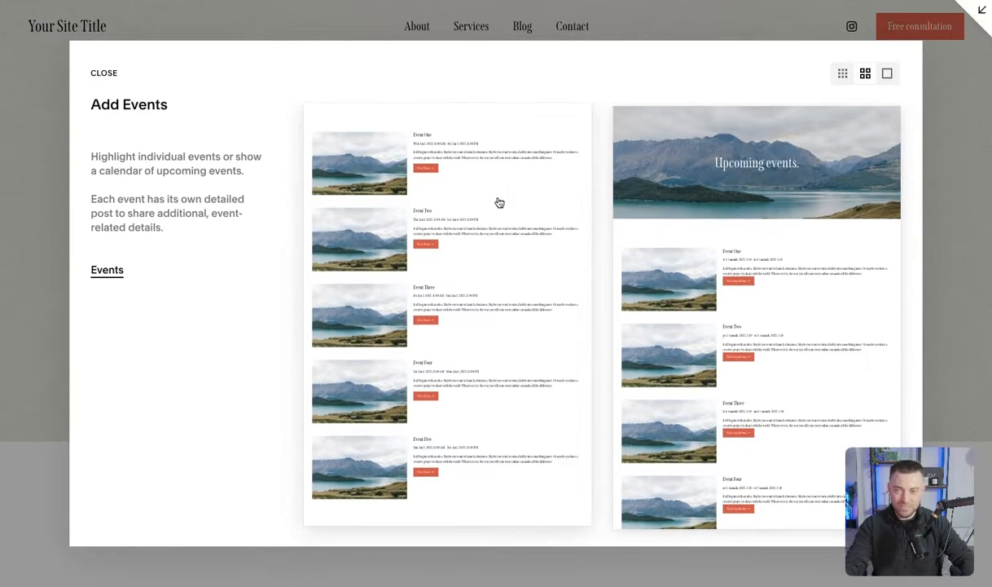
click(499, 202)
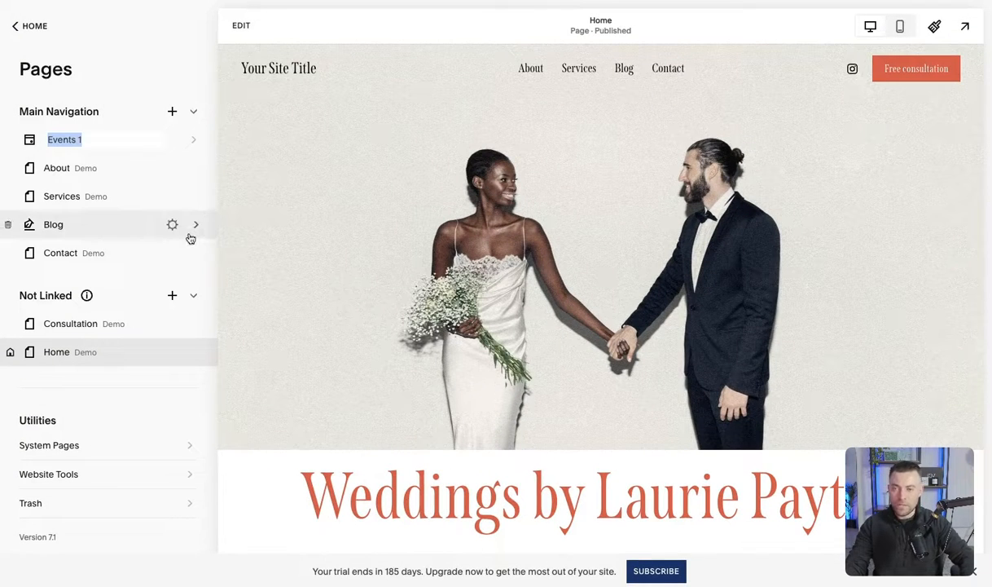
text(Even)
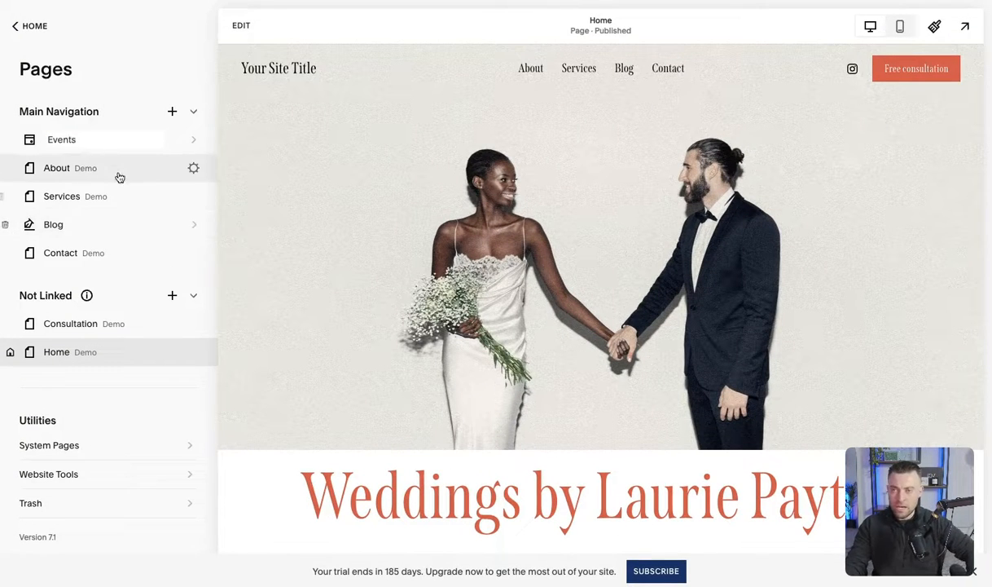
Move the Events page between Services and Blog in the main navigation, and open its list of events
click(94, 132)
drag(90, 136, 90, 197)
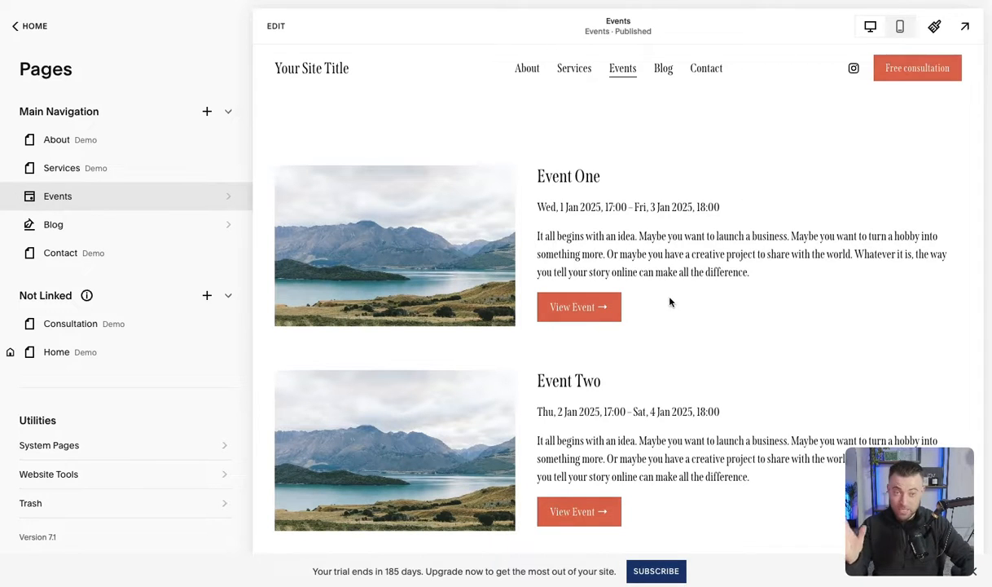
click(90, 197)
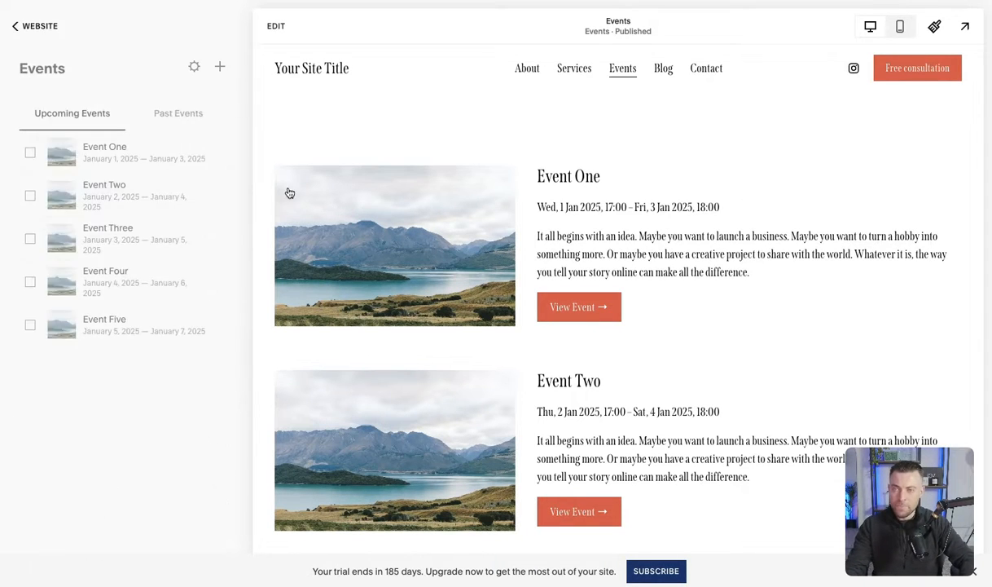
Create a new event and title it "Watch", the presenter's first name, and "be the coolest dude in the industry"
click(220, 67)
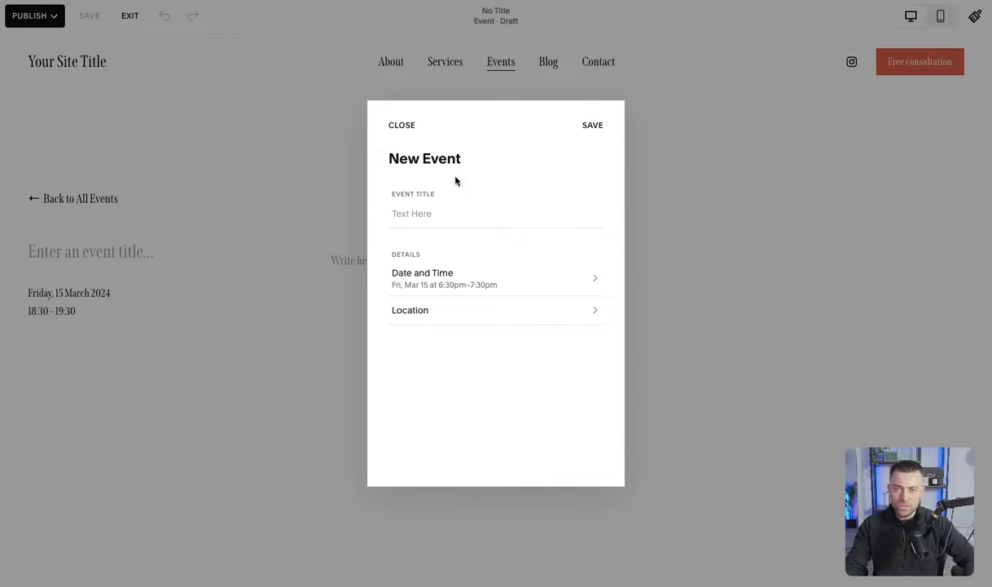
click(478, 211)
text(Watc)
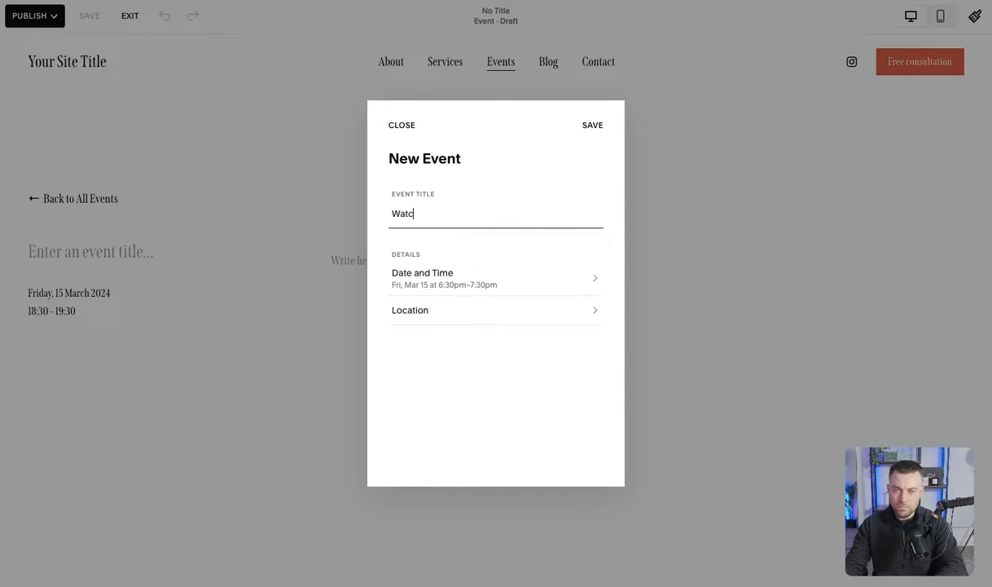
text(h Sam be the colle)
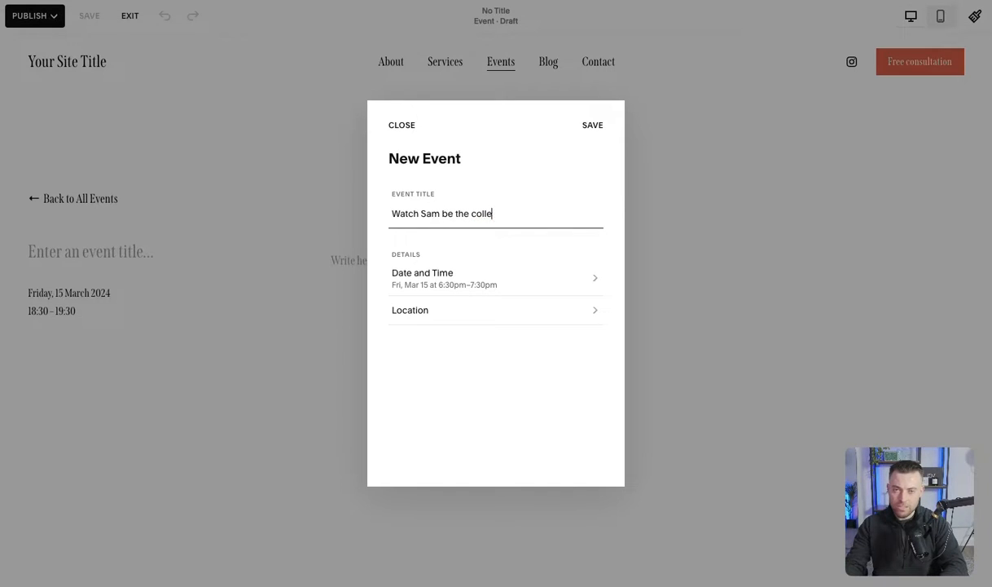
text(st lest o)
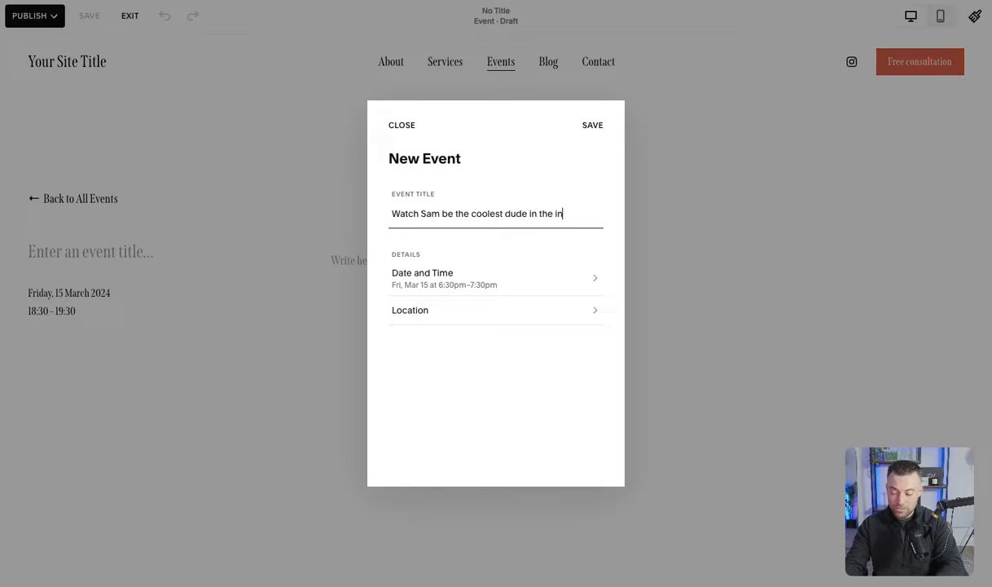
text(stry)
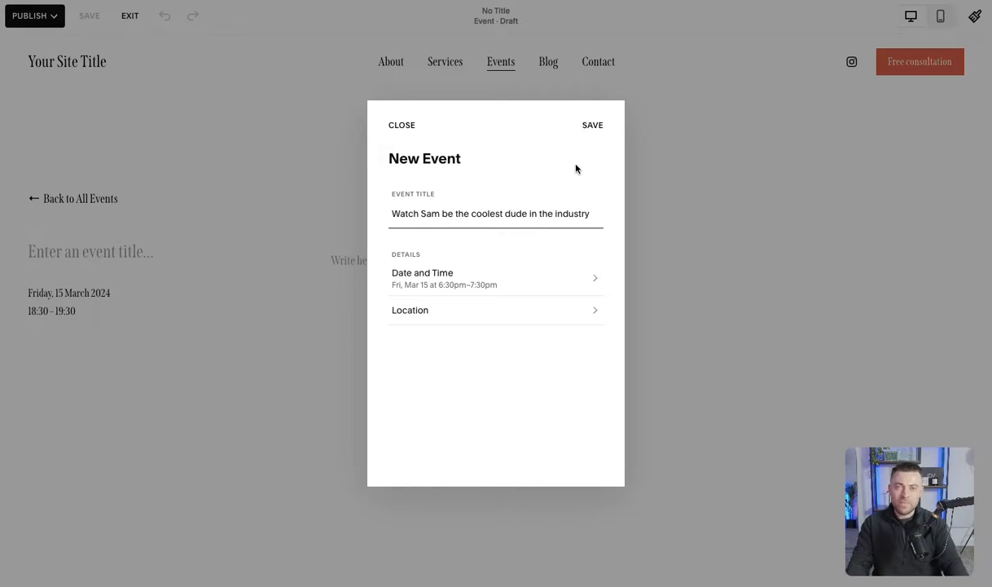
triple_click(496, 215)
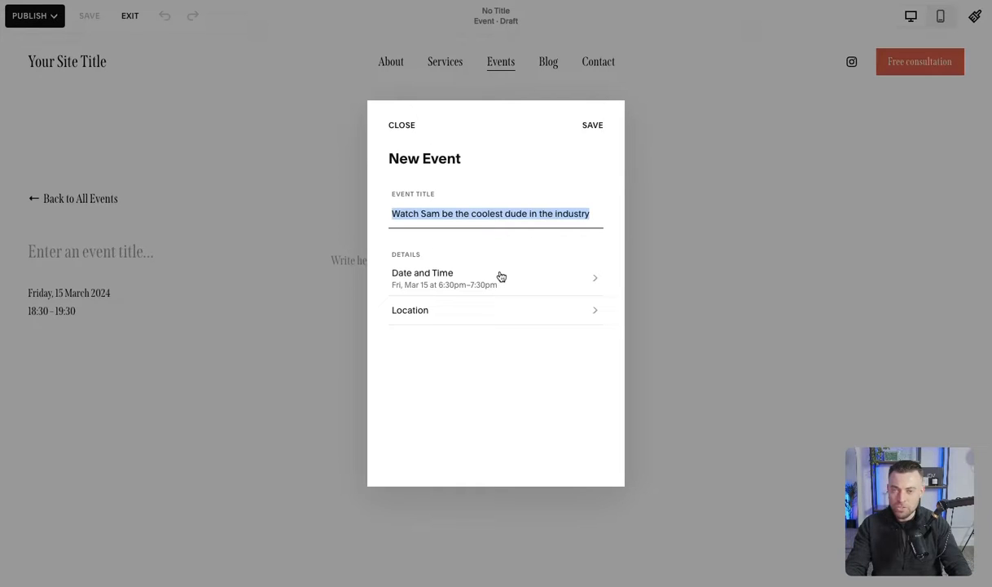
Set the event's start to 28 March 2024 at 9:00 AM
click(434, 289)
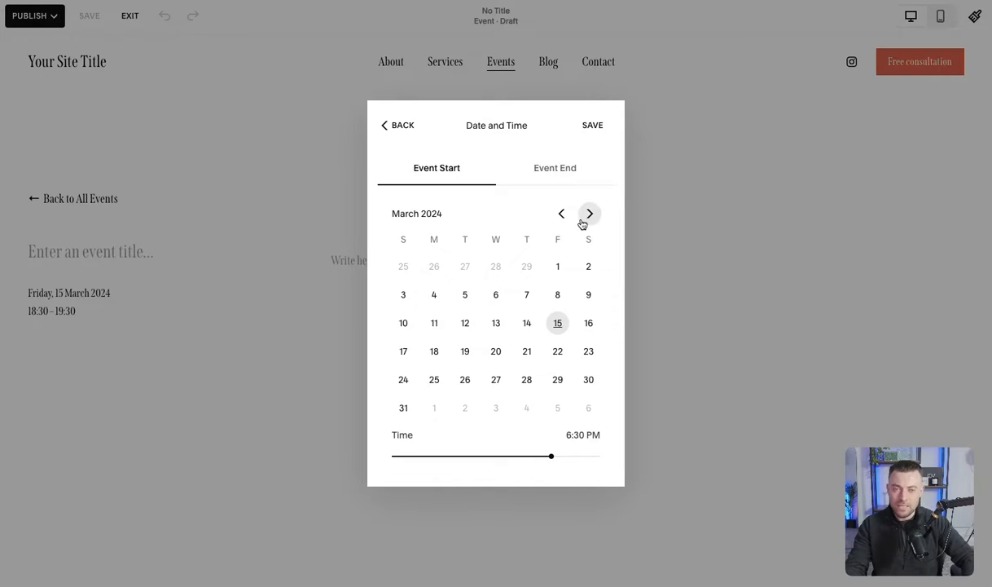
click(527, 383)
drag(554, 461, 487, 456)
click(570, 437)
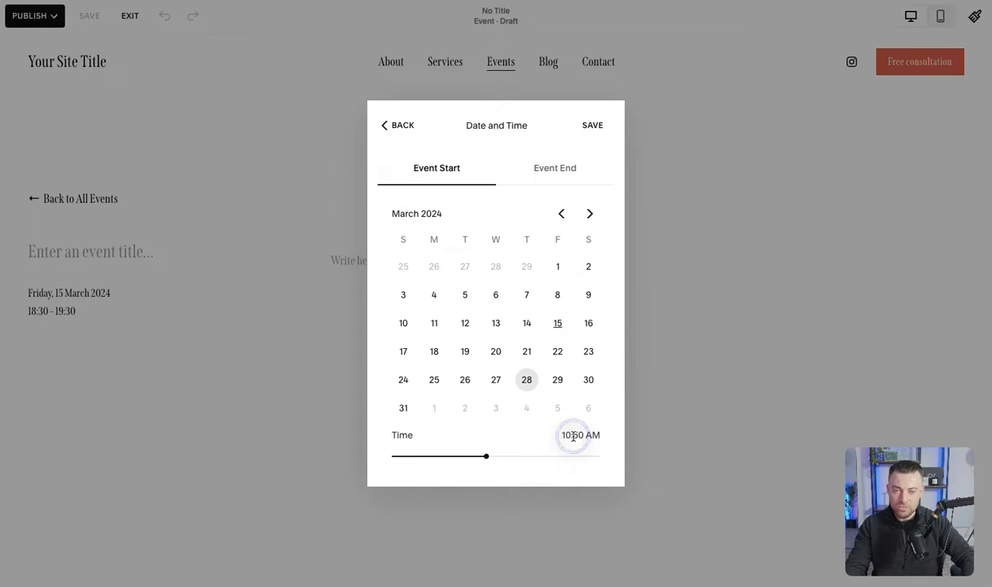
triple_click(572, 436)
click(560, 435)
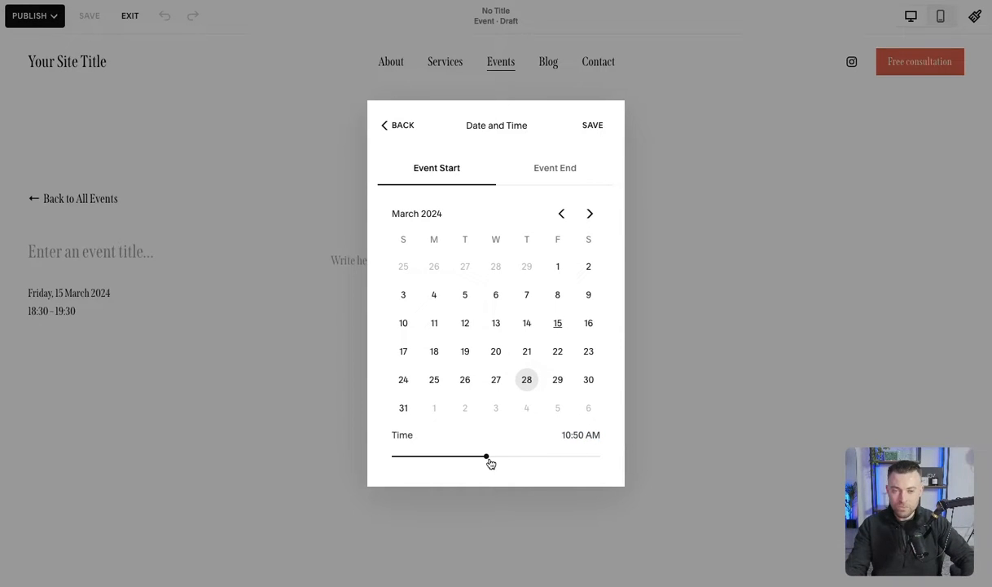
drag(486, 456, 471, 457)
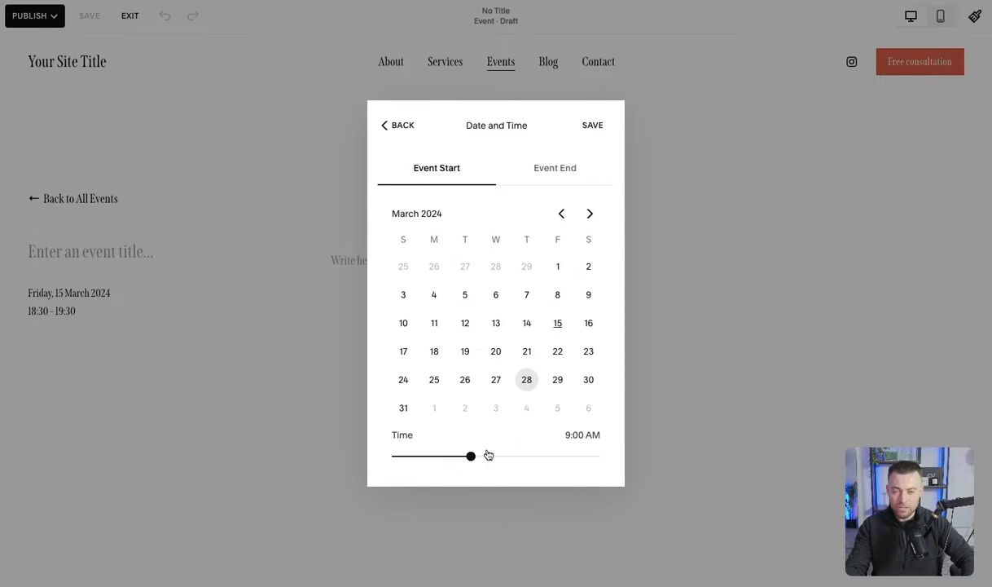
Set the event's end to 5:00 PM on 28 March 2024 and save the new event
click(554, 171)
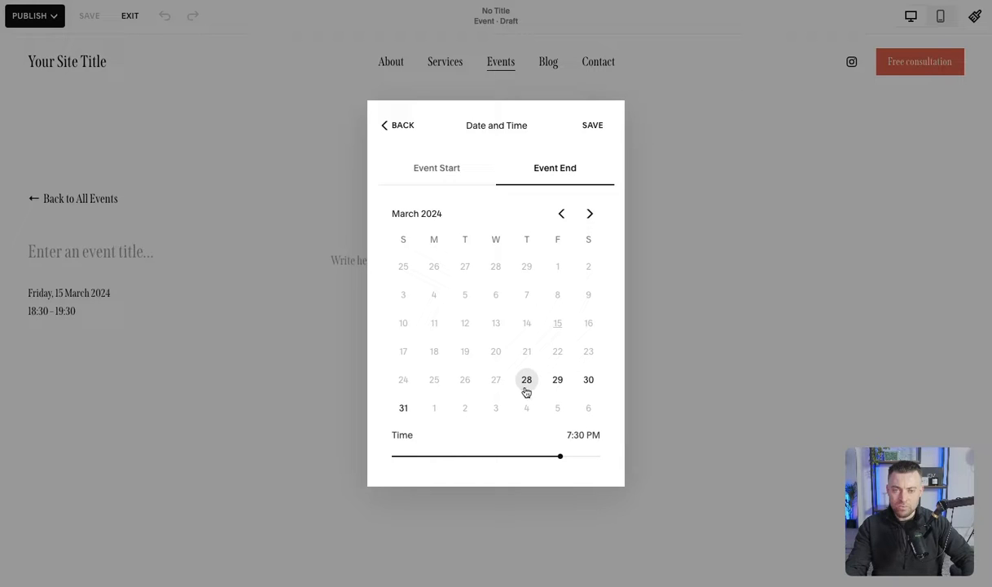
drag(560, 456, 539, 457)
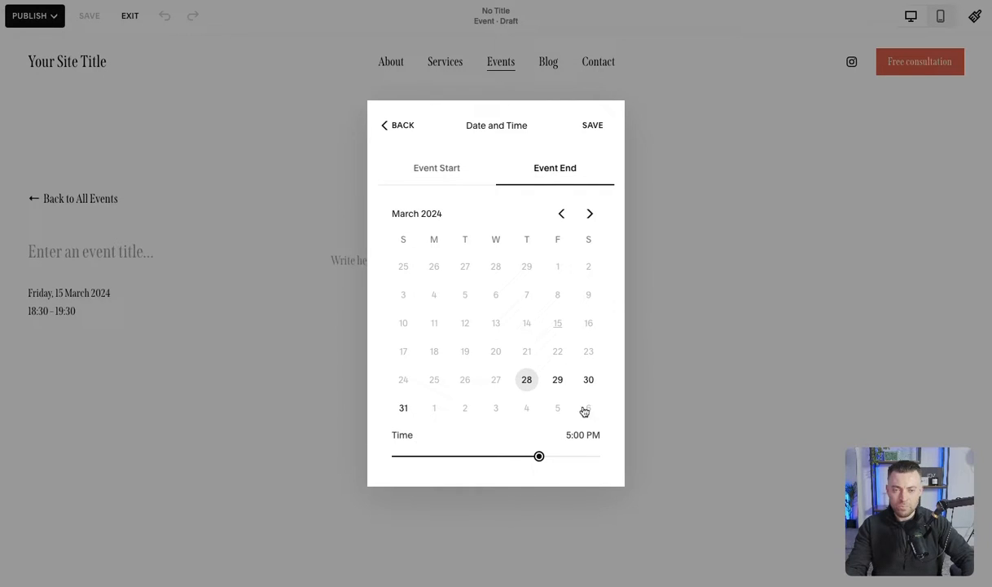
click(590, 124)
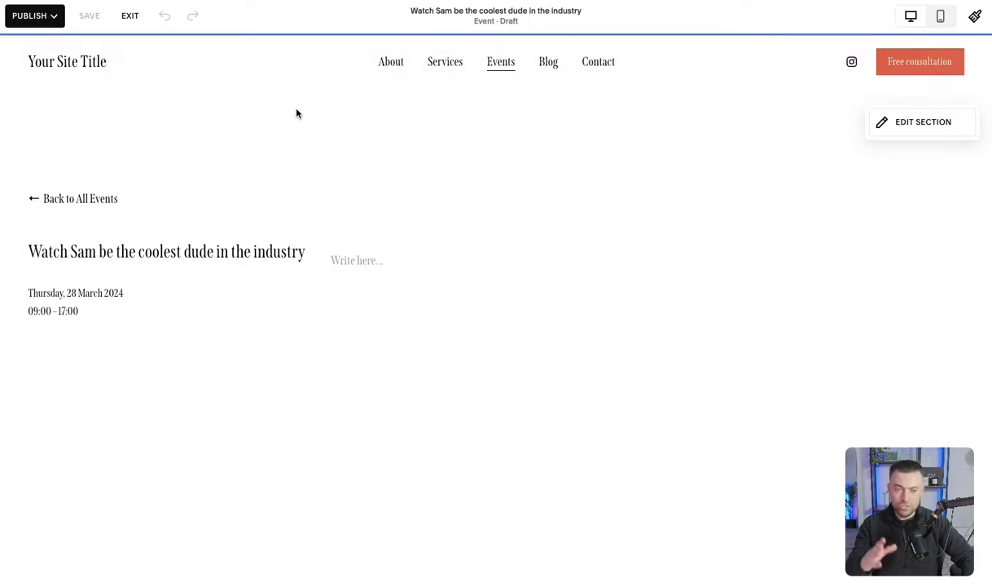
Review the event settings, including the Location and Content sections, and close them without making changes
click(496, 21)
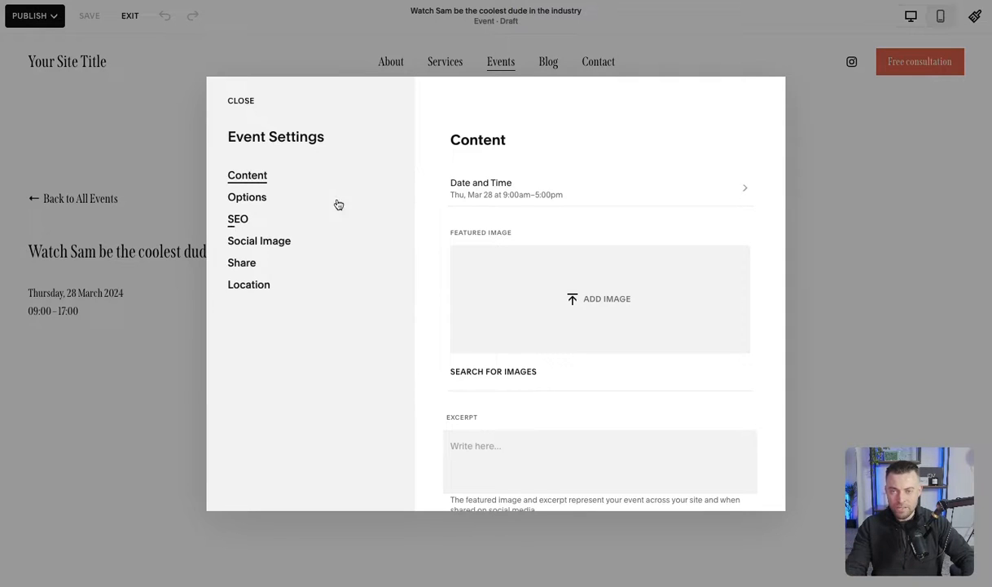
click(245, 283)
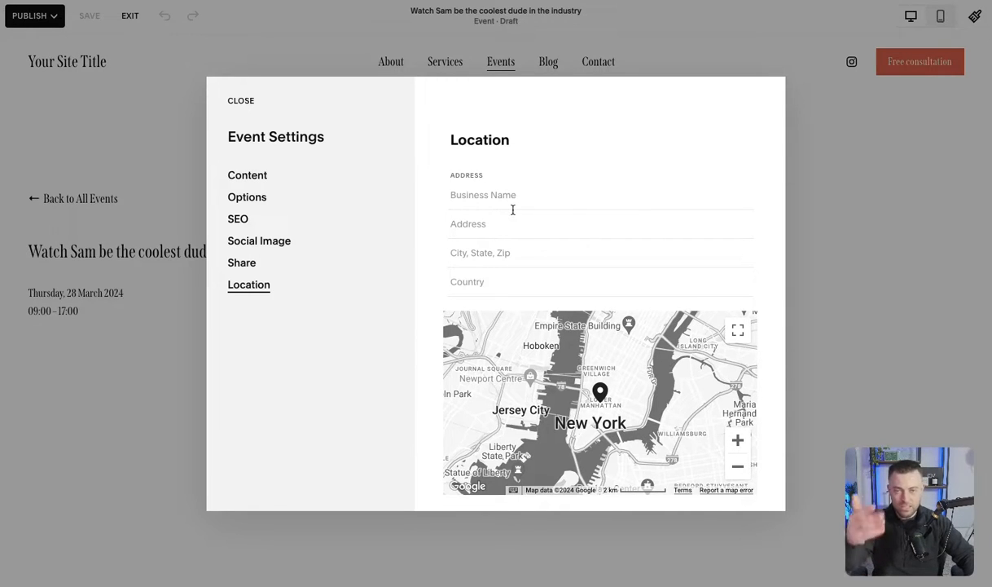
click(244, 175)
click(242, 102)
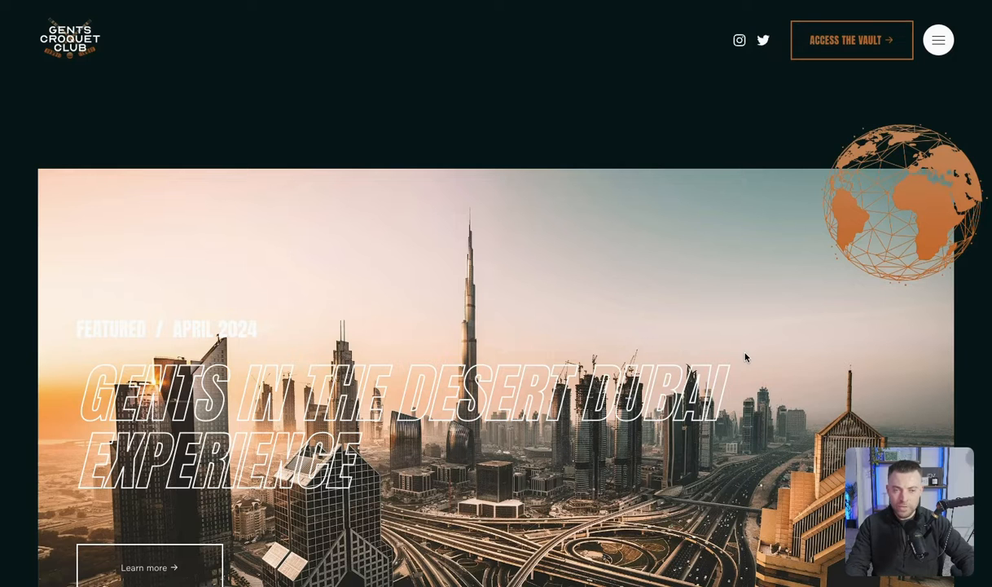
Switch to the Gents Croquet Club website and examine how its events page presents upcoming and past events
scroll(746, 356, down, 8)
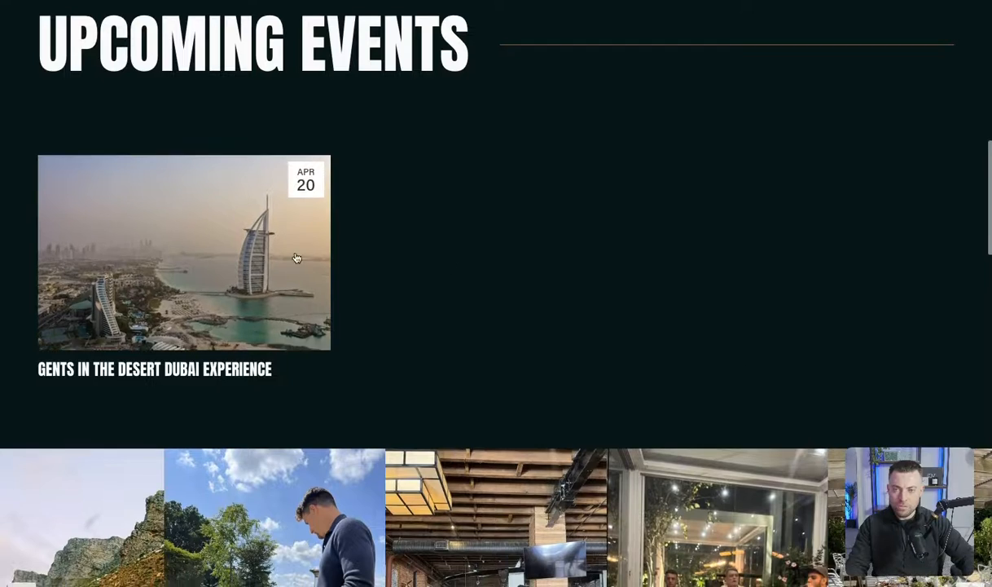
scroll(607, 246, down, 3)
scroll(607, 246, down, 1)
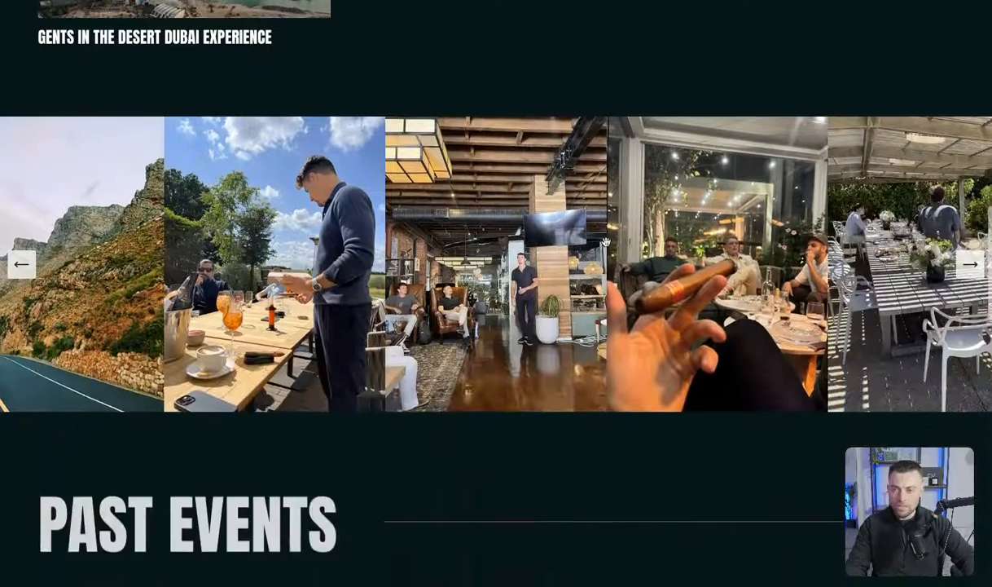
scroll(604, 243, up, 4)
scroll(277, 229, up, 1)
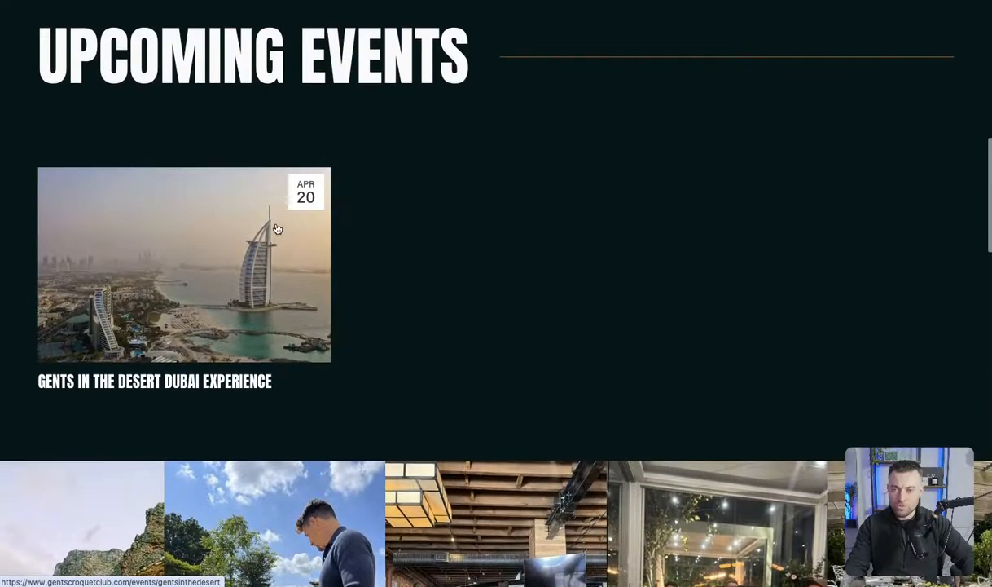
Open the Gents in the Desert Dubai Experience event and examine its banner, title, dates and overall page layout
click(210, 277)
scroll(209, 277, down, 3)
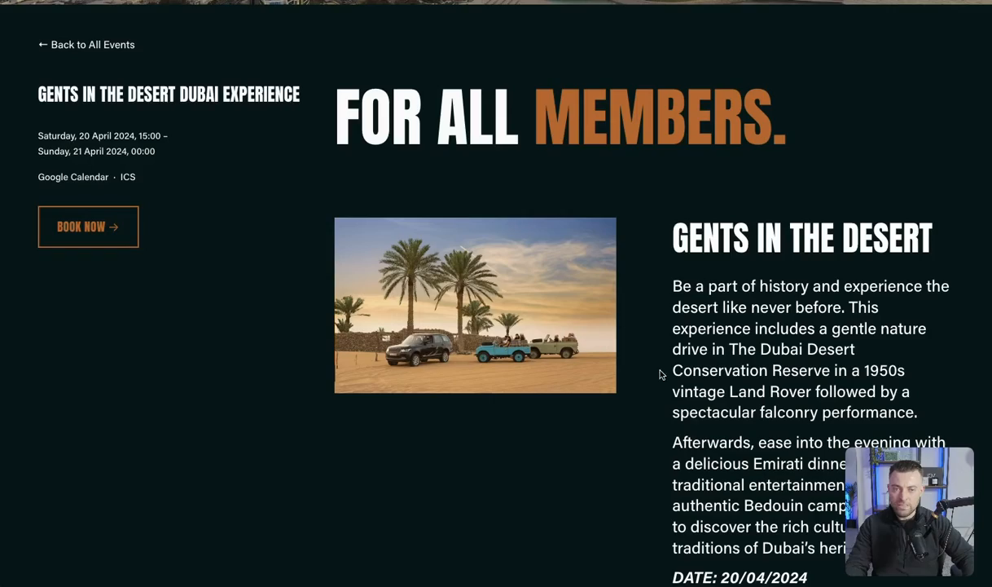
scroll(661, 374, down, 7)
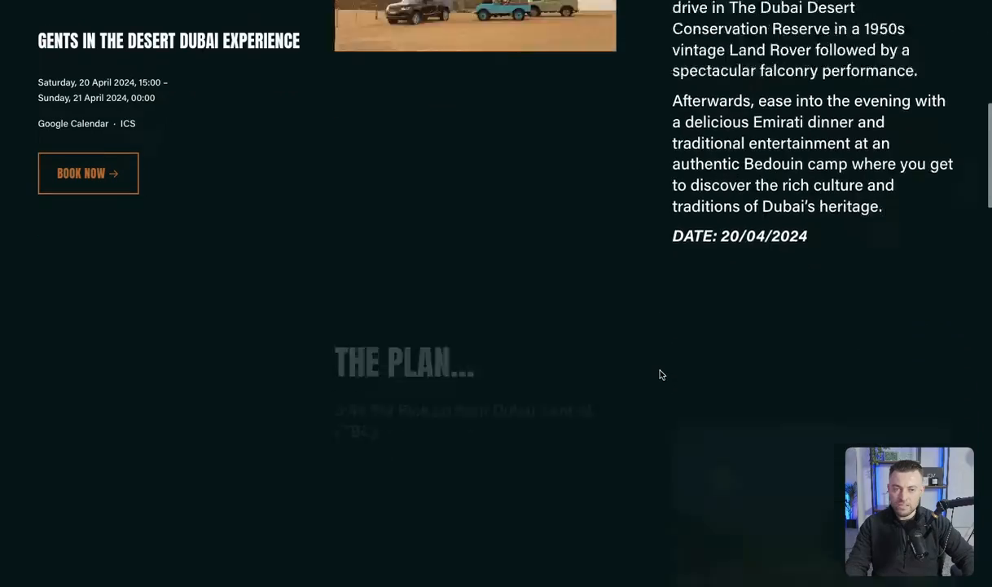
scroll(658, 372, down, 4)
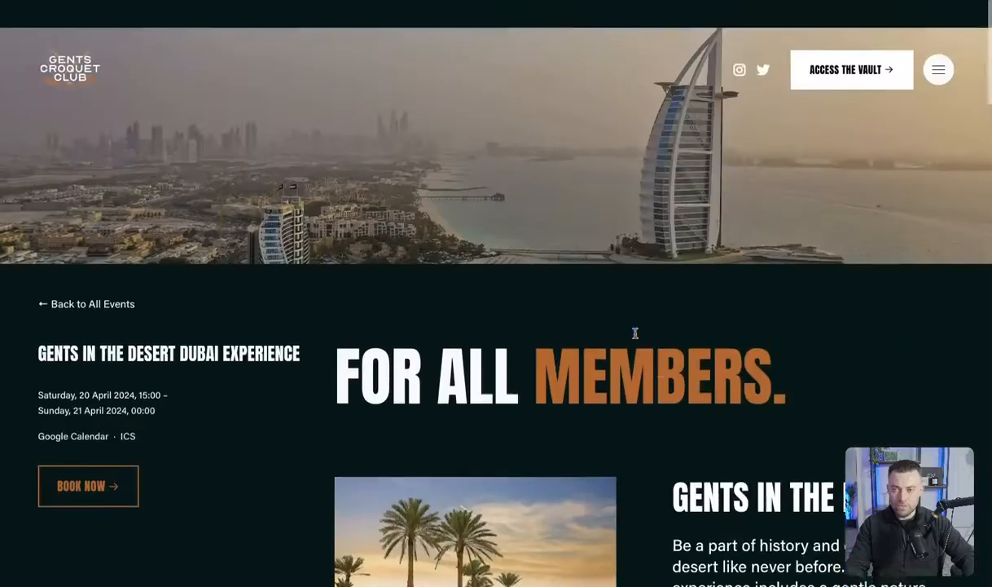
scroll(109, 324, down, 1)
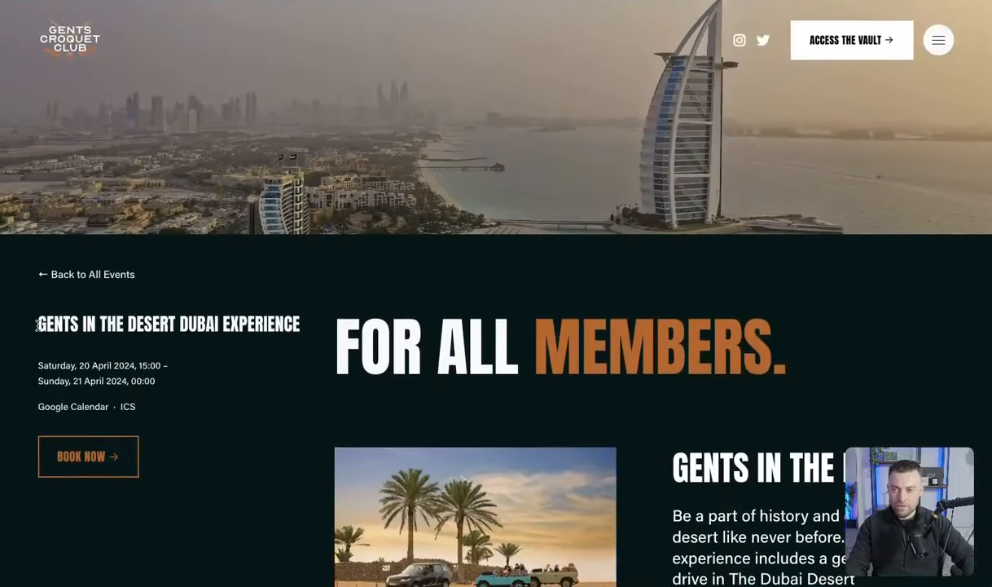
drag(36, 325, 306, 323)
drag(30, 366, 34, 403)
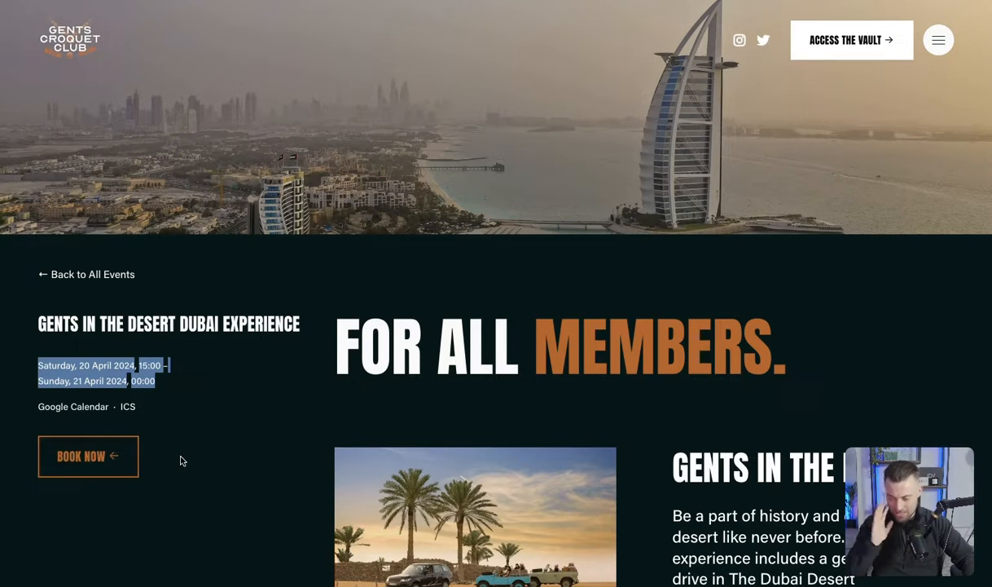
click(440, 349)
Examine the Dubai event's main content, from the members heading through the plan to what is included
scroll(461, 365, down, 2)
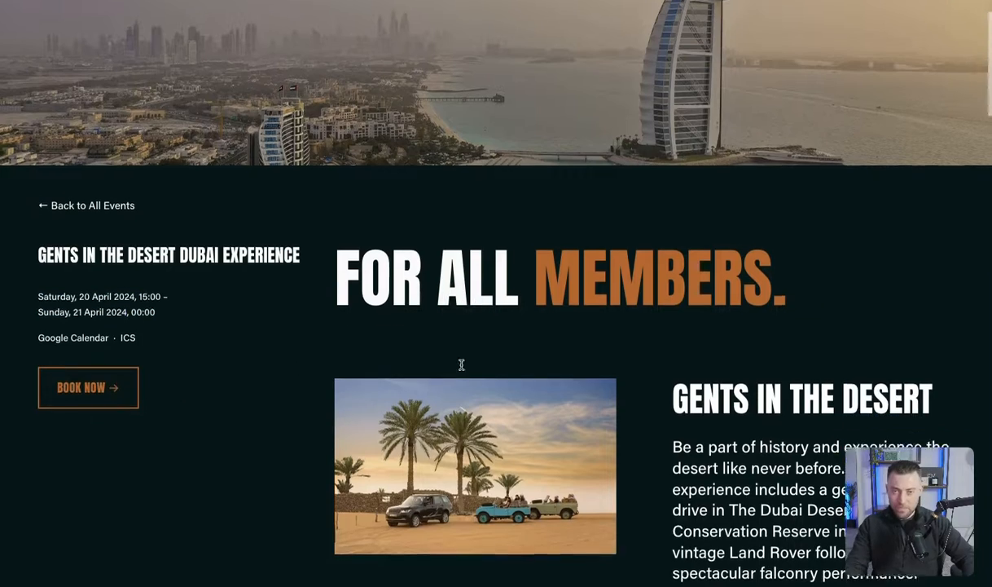
drag(336, 232, 787, 259)
scroll(547, 336, down, 4)
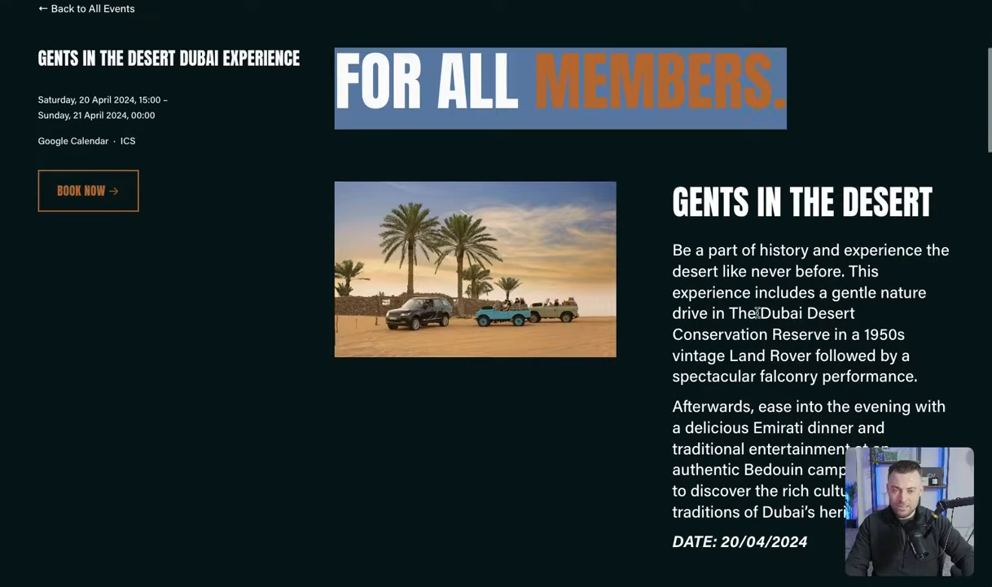
scroll(730, 330, down, 20)
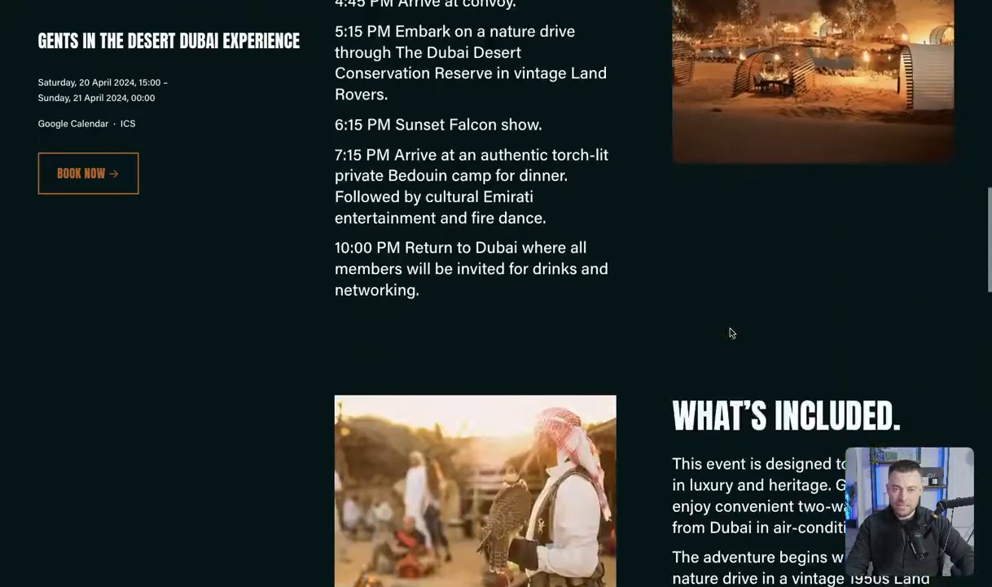
scroll(730, 330, down, 6)
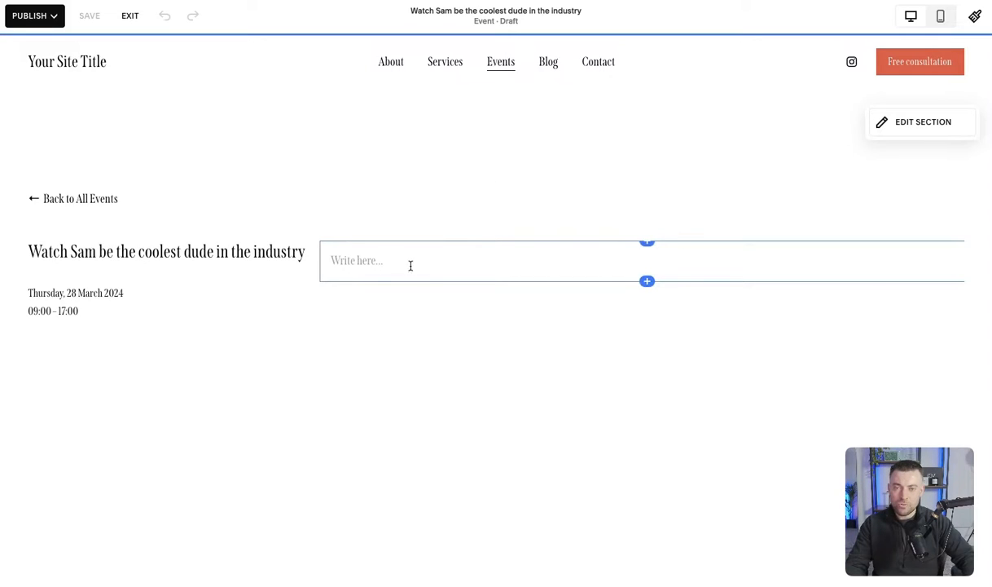
Write "Title goes here" as a Heading 1 in the event body, followed by the paragraph "Lorem ipsum."
click(441, 261)
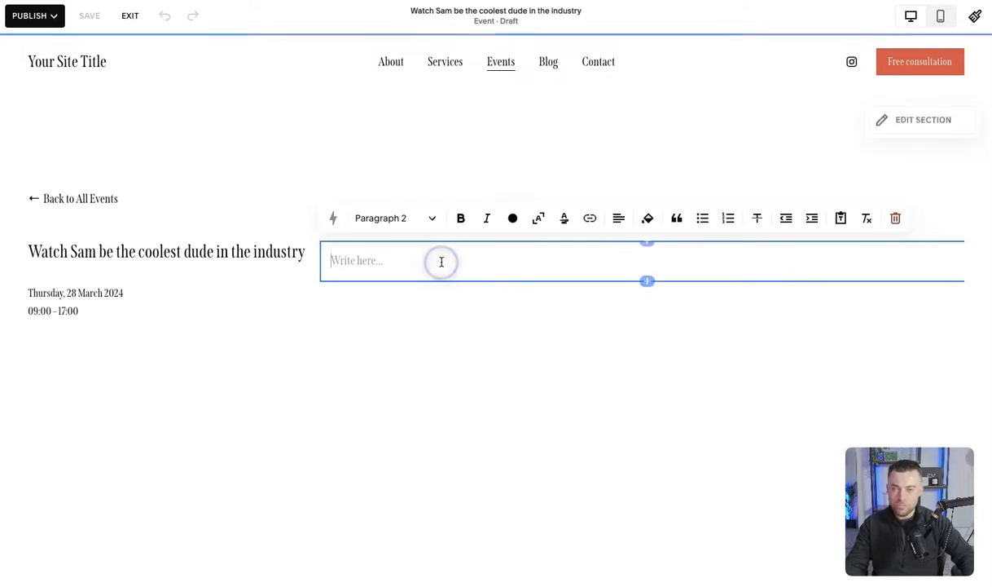
text(Title g)
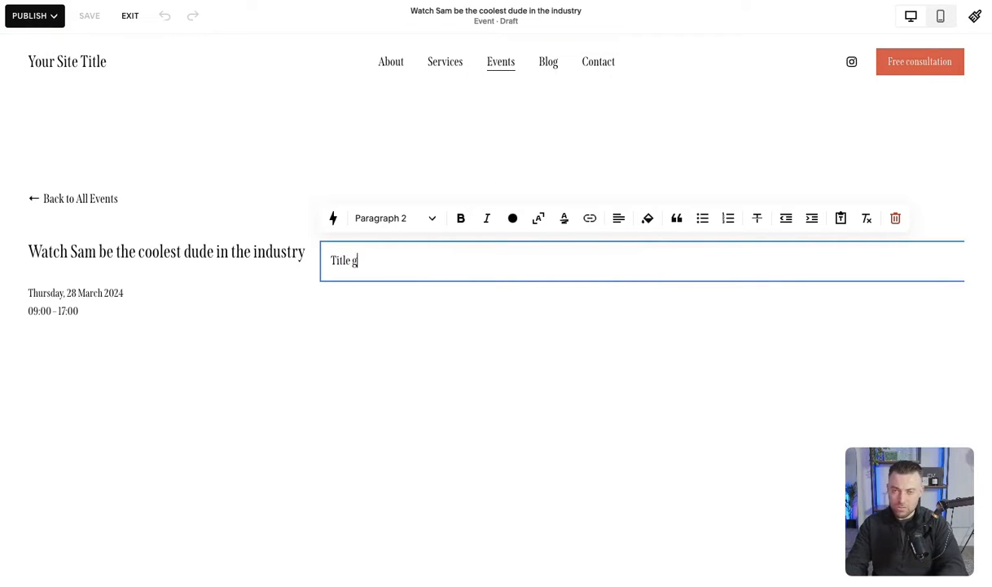
click(380, 217)
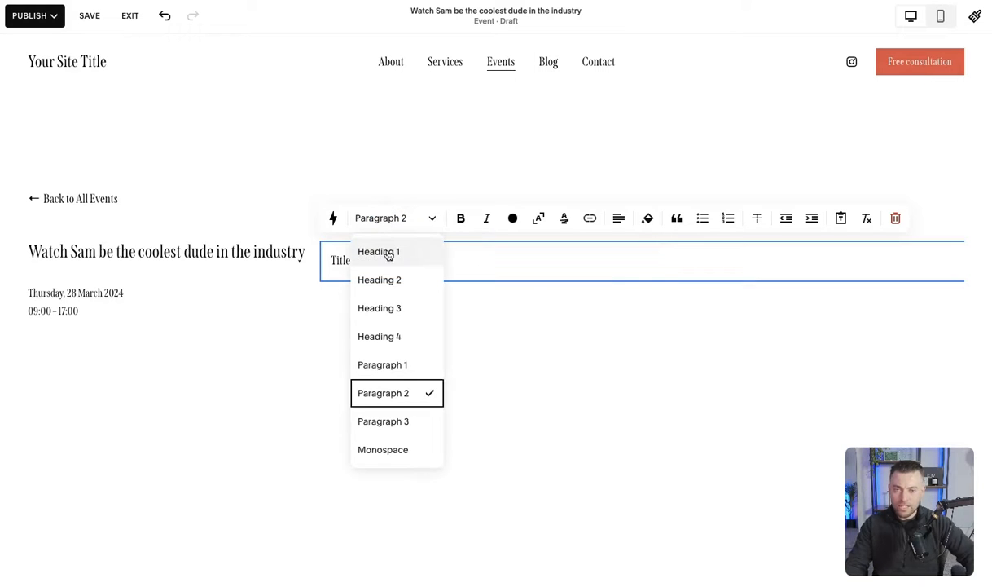
click(380, 253)
click(577, 392)
click(697, 279)
key(Return)
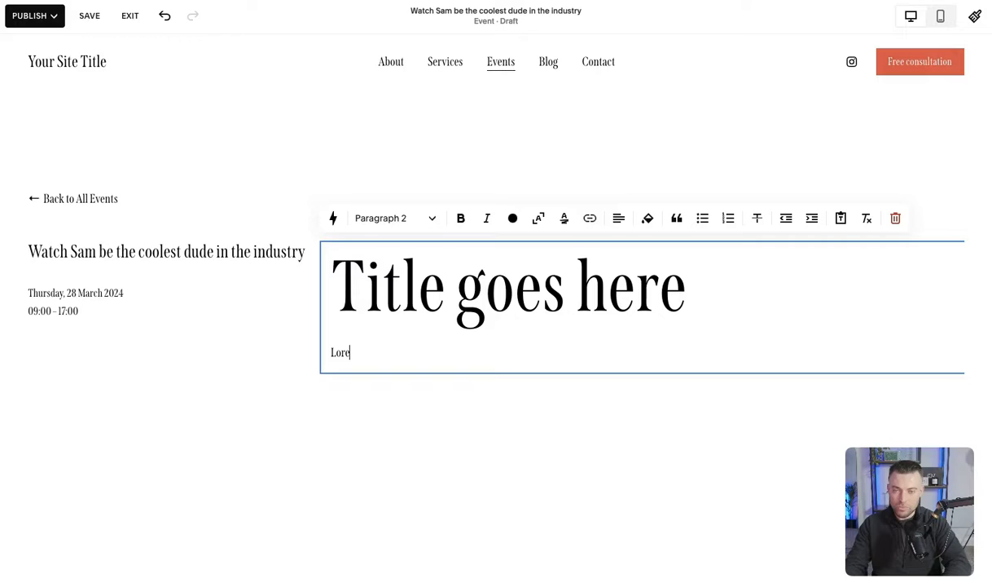
text(Lorem ipsum.)
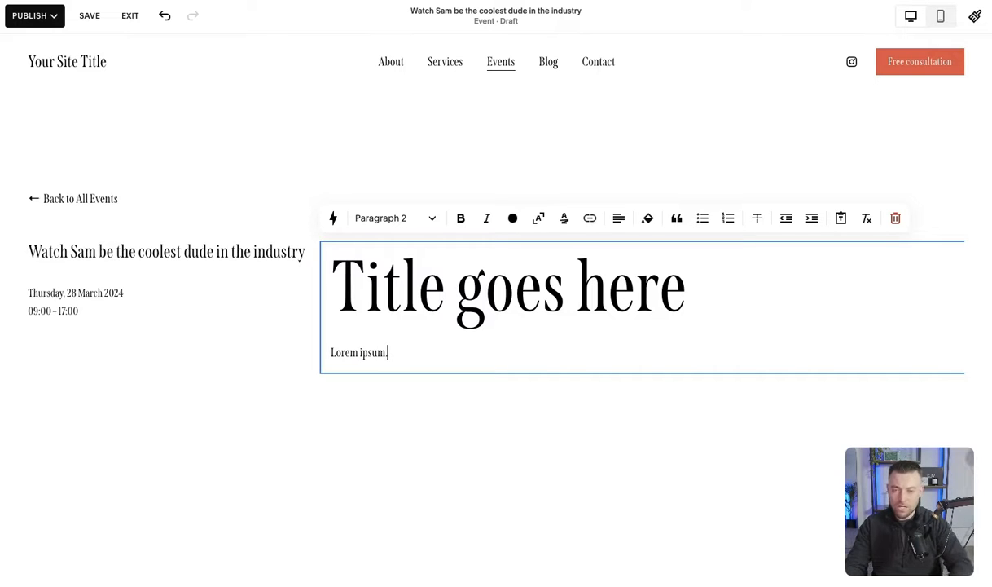
click(691, 412)
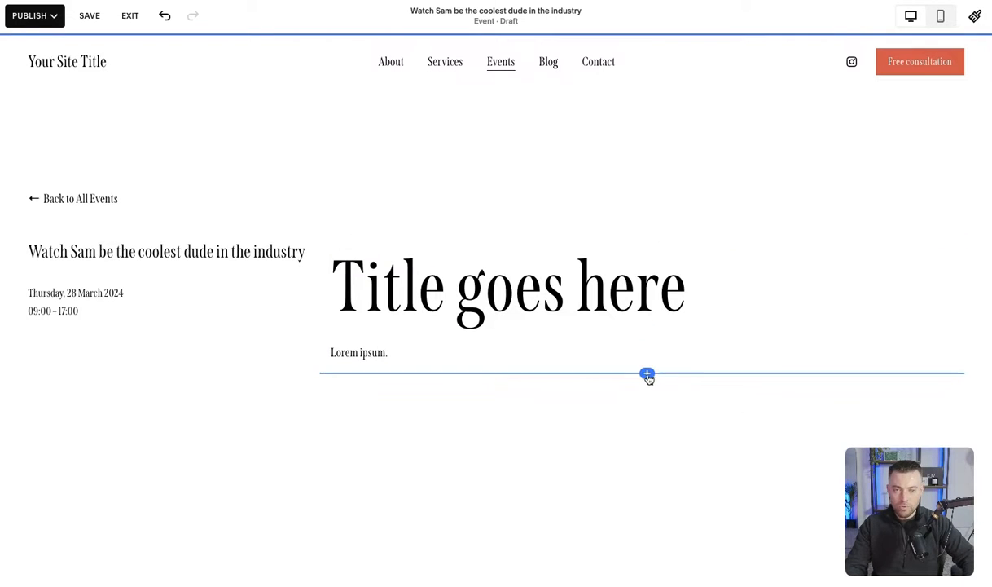
Add an image block below the "Lorem ipsum." paragraph using the poppy flower photo from the library
click(648, 374)
click(946, 292)
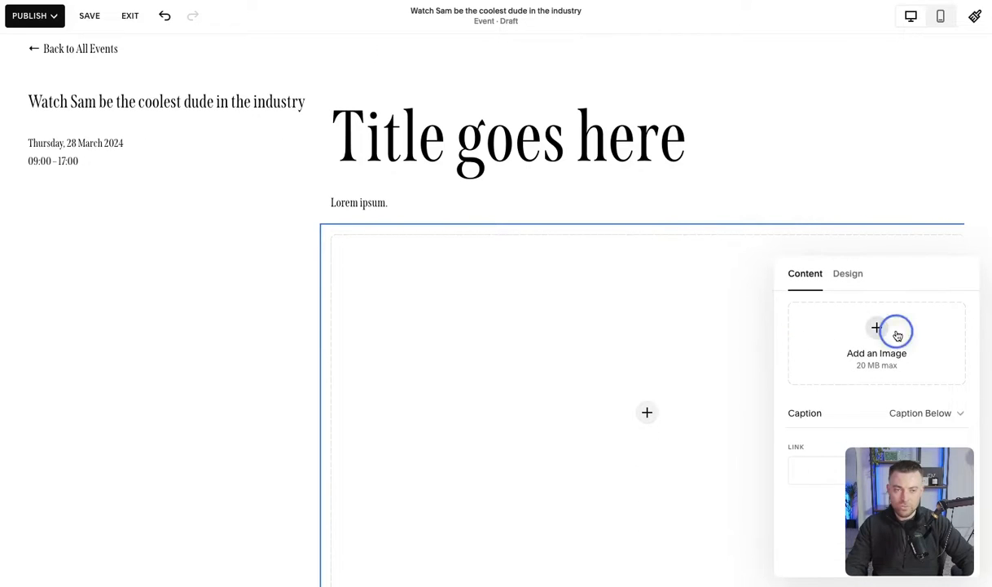
click(864, 356)
click(848, 388)
click(401, 244)
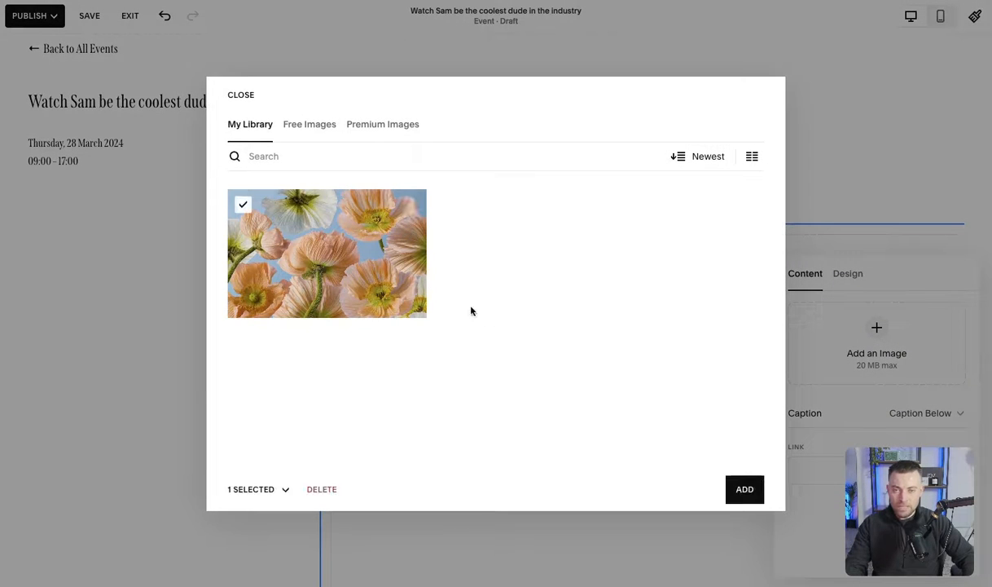
click(745, 489)
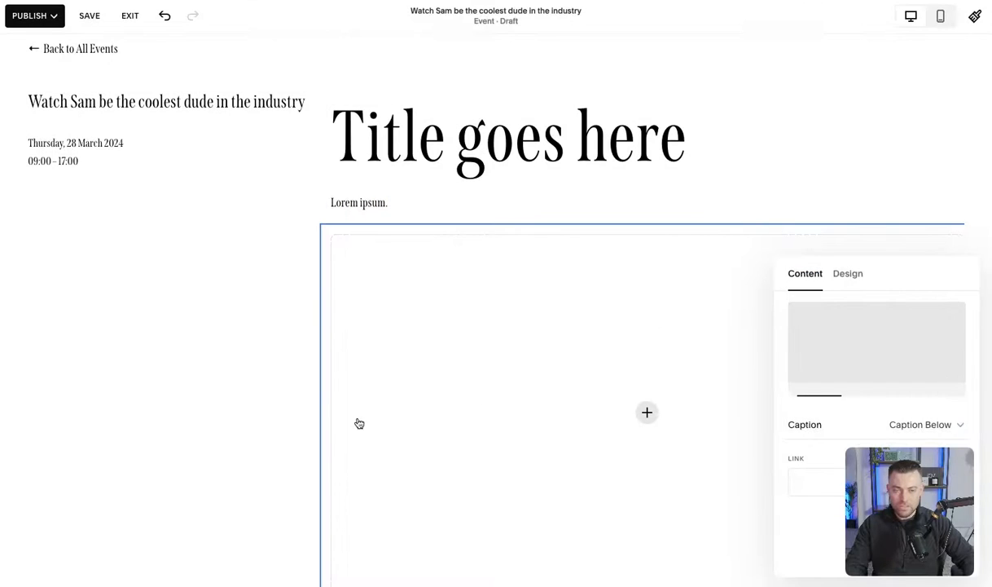
Add an empty text block below the flower image, followed by a left-aligned button
scroll(357, 423, down, 5)
click(647, 261)
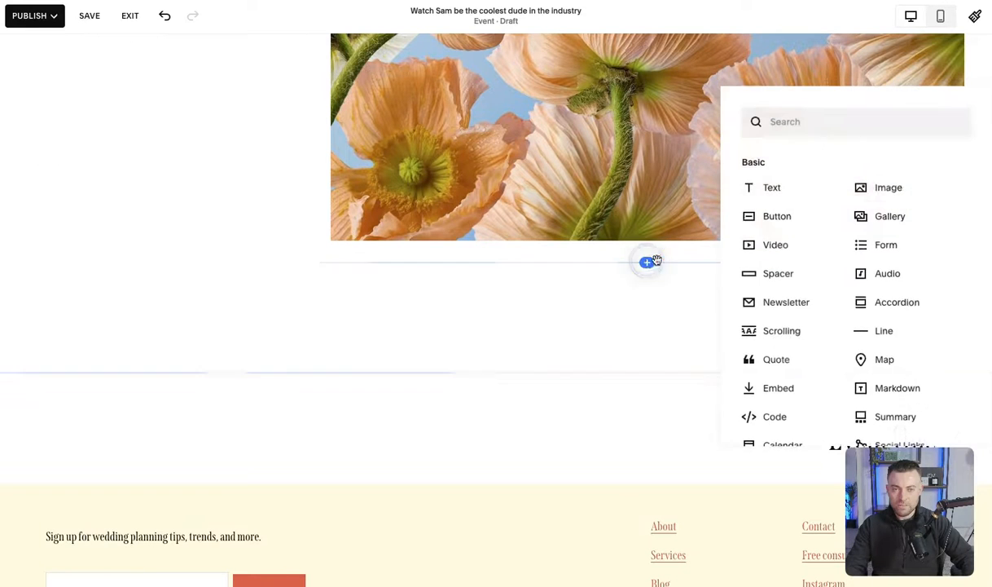
click(796, 198)
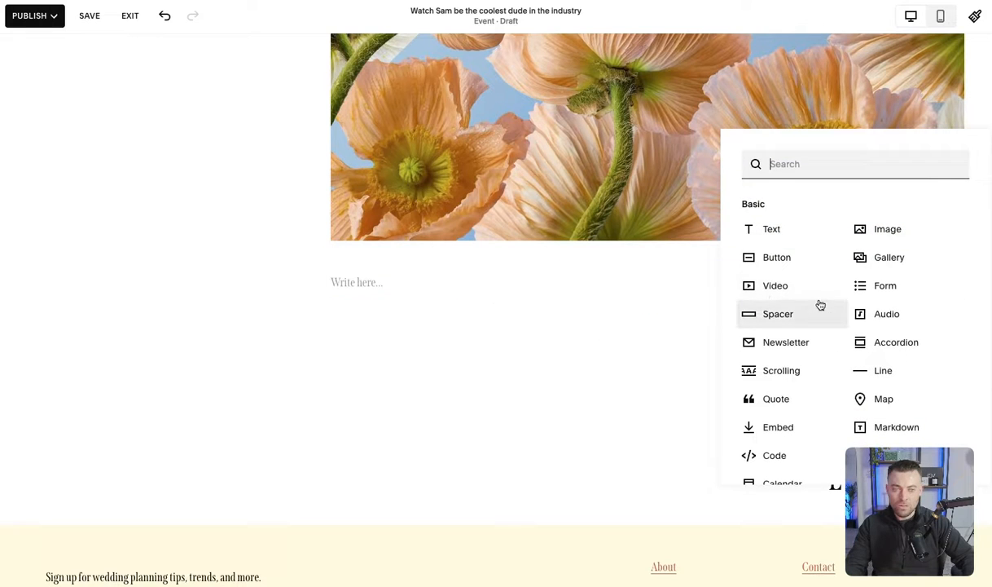
click(798, 261)
click(848, 279)
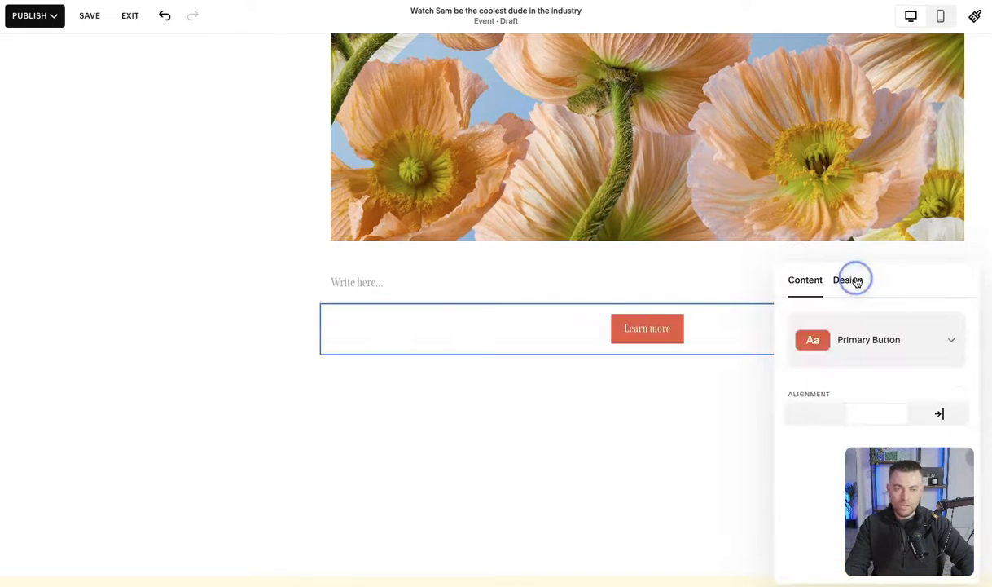
click(814, 405)
Set the button's text to "Sign up for event here" and link it to booking.com
click(806, 274)
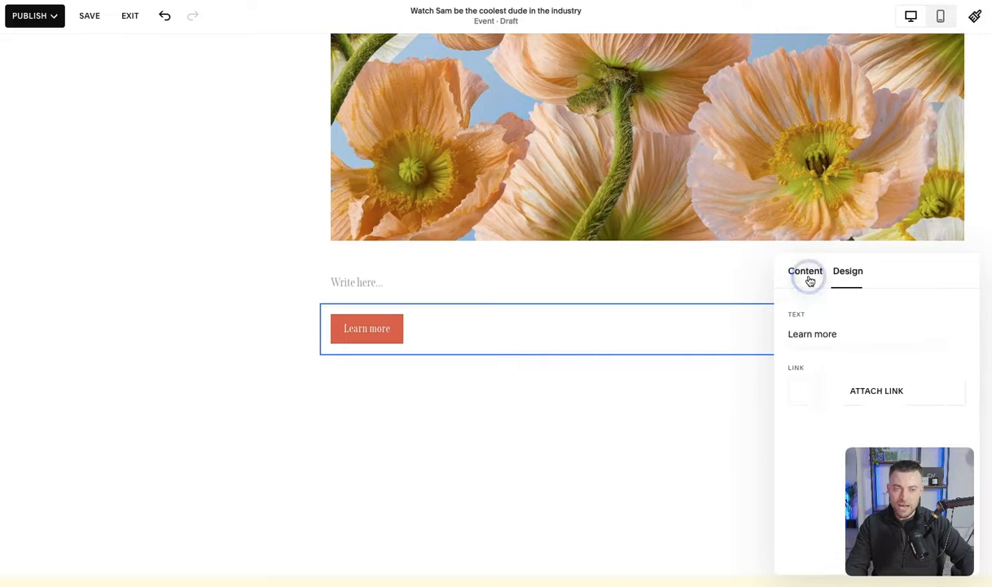
triple_click(826, 334)
text(Sign u)
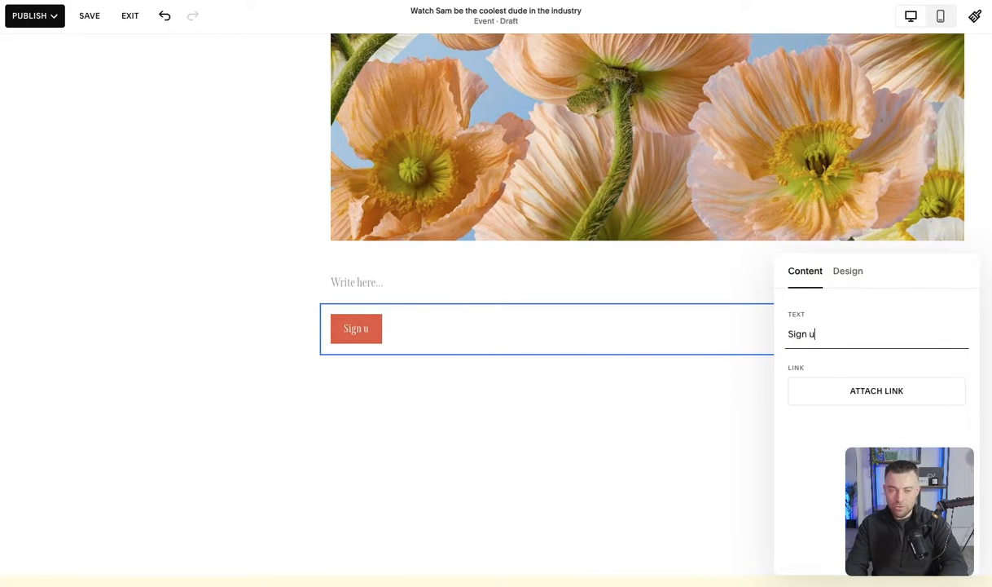
text(p for event here)
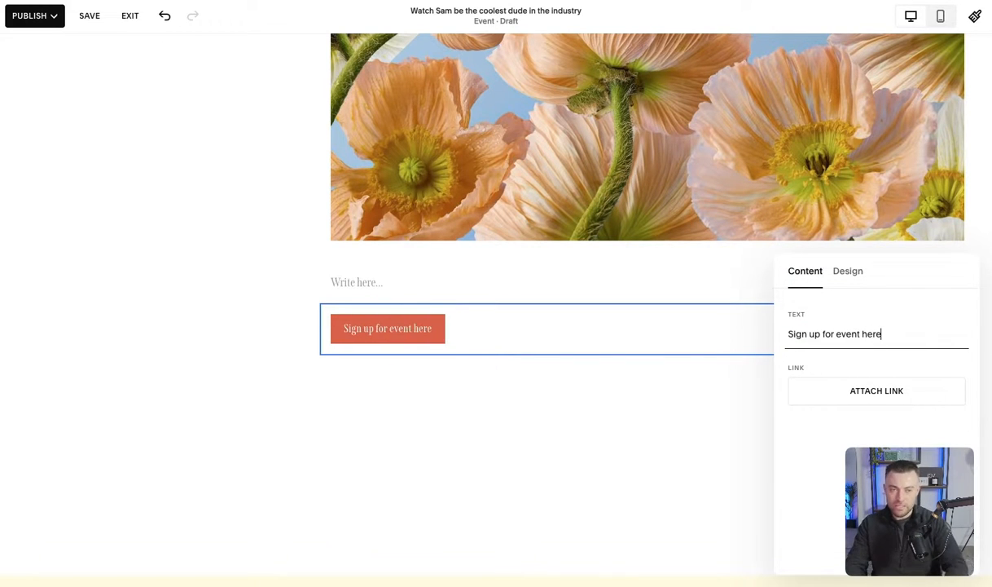
click(842, 393)
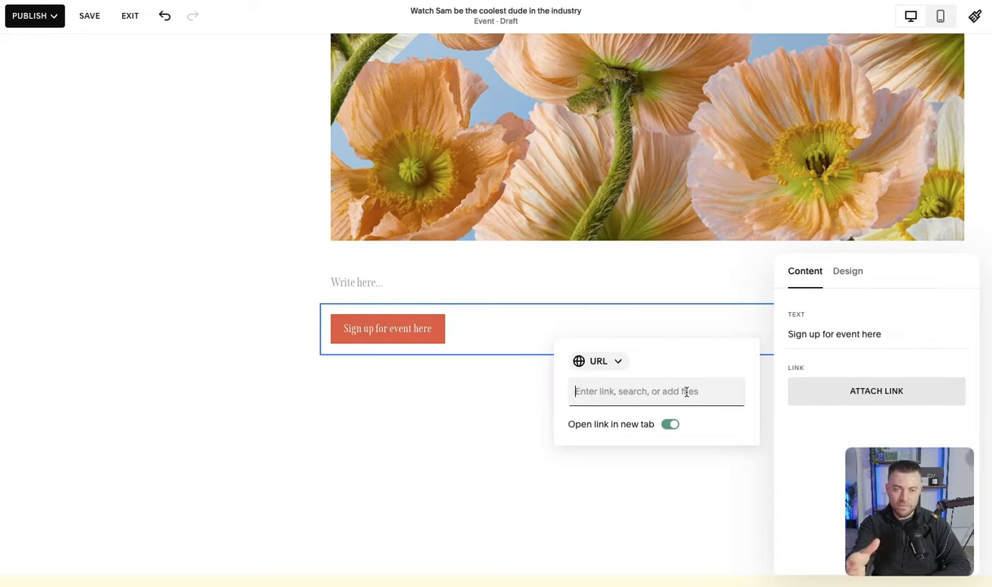
text(booking.com)
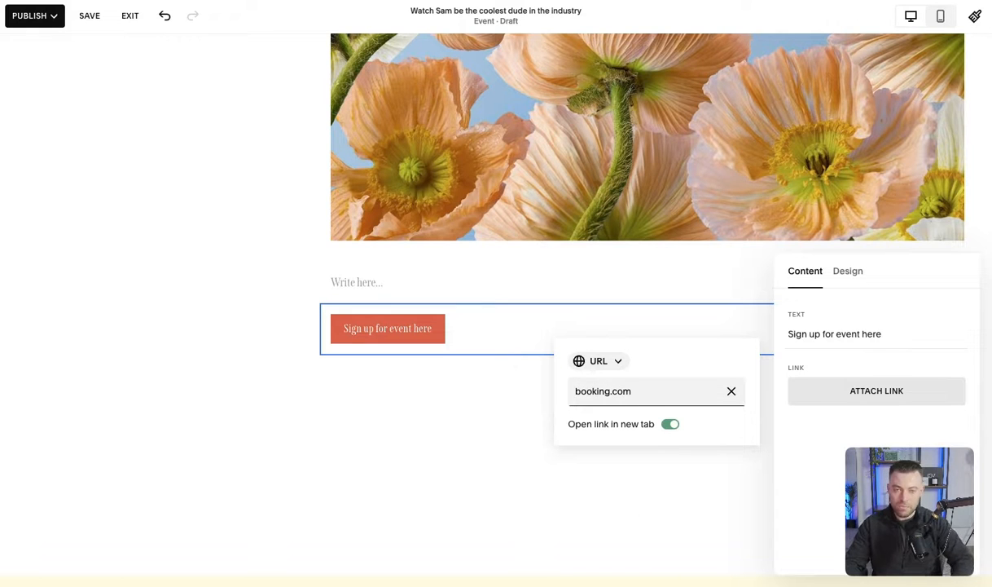
key(Return)
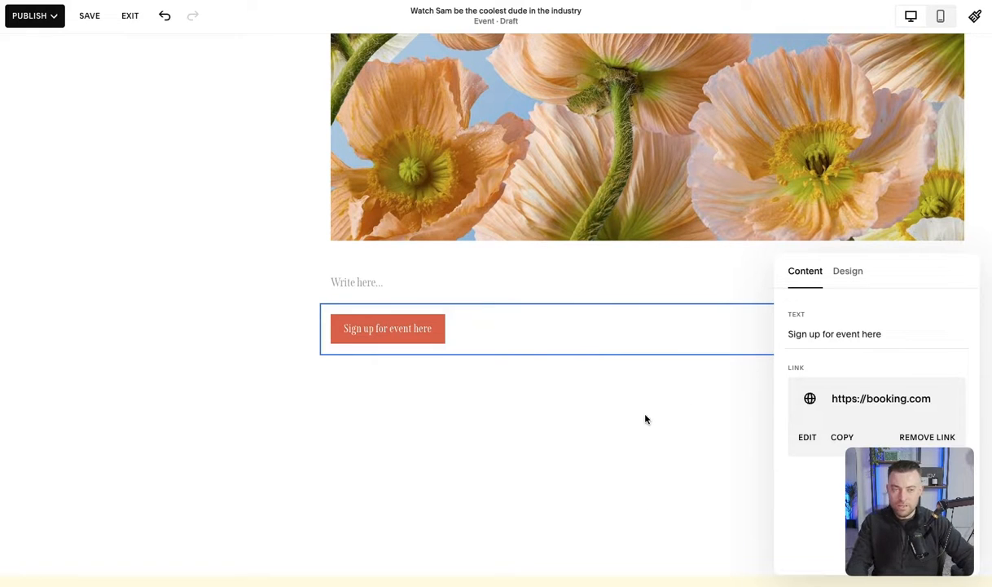
click(688, 437)
Save the event's body content and exit the page editor
scroll(492, 346, up, 6)
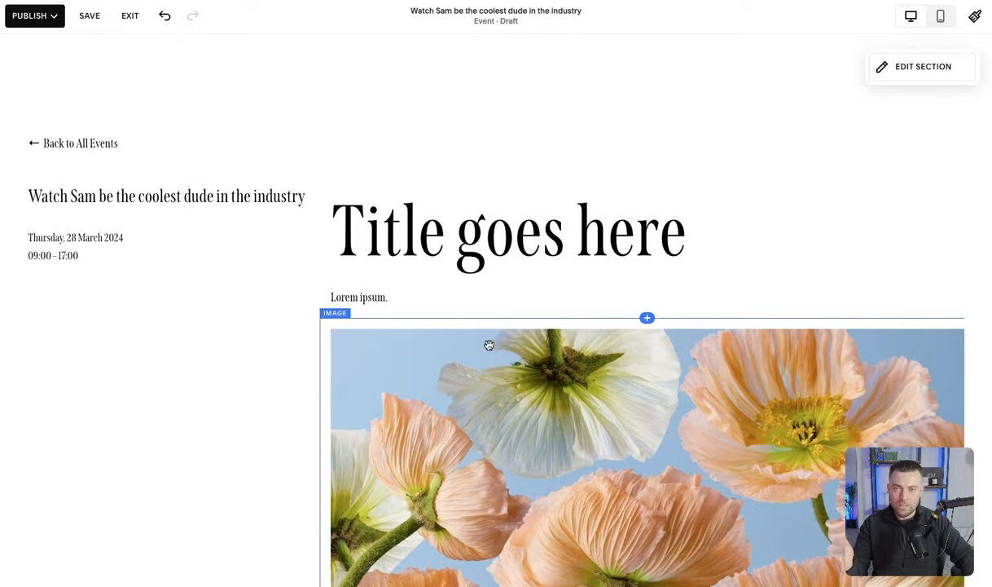
click(91, 22)
click(131, 16)
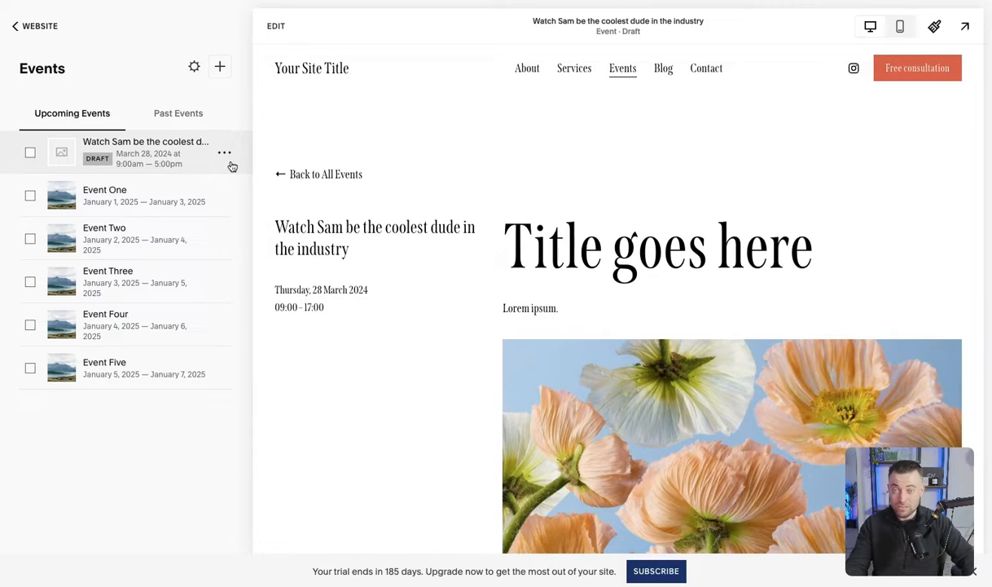
Set the poppy flower photo from the library as the draft event's featured image in its settings
click(225, 155)
click(229, 181)
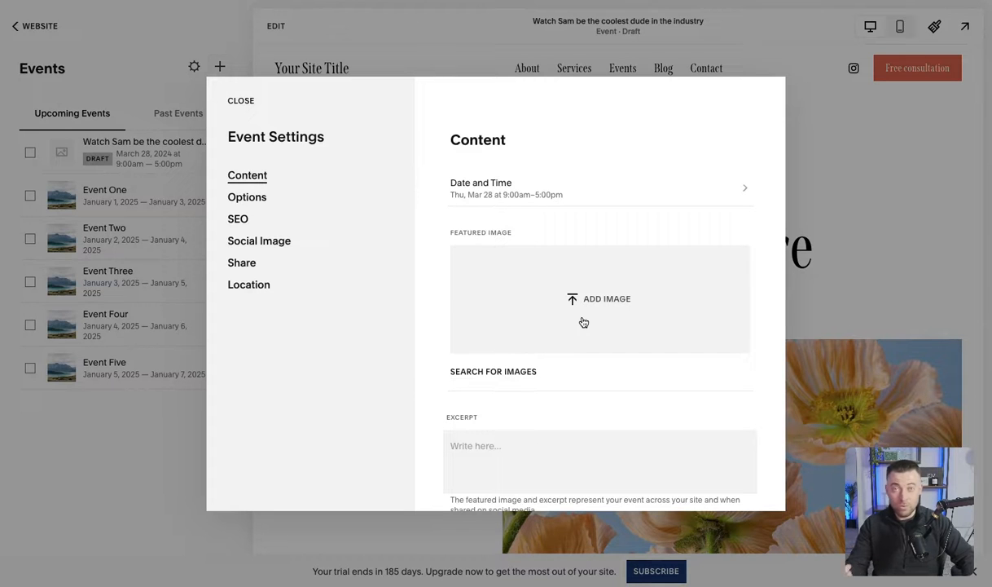
click(500, 373)
click(347, 260)
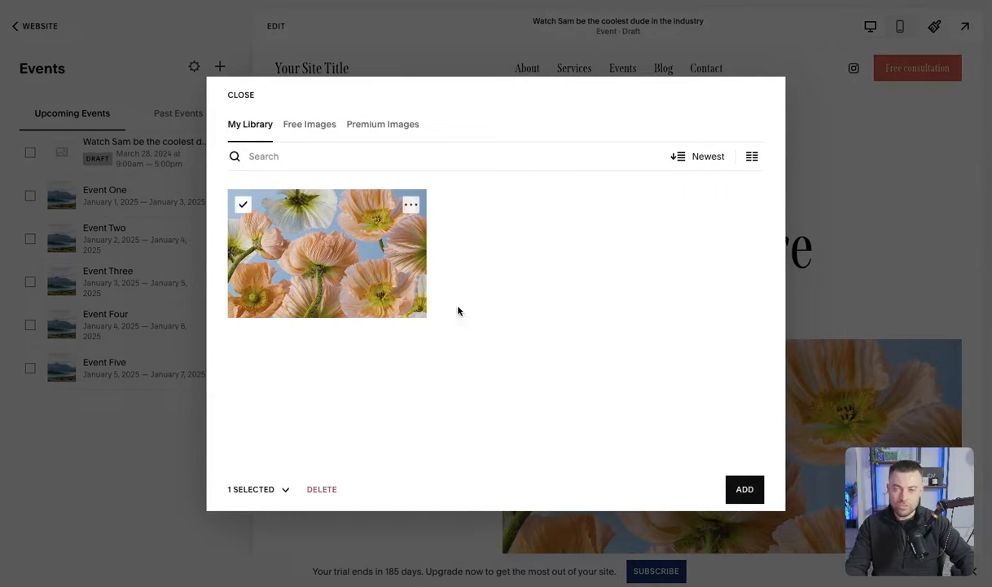
click(748, 487)
Review the event's remaining content settings, including the excerpt, event URL, author and source URL
scroll(622, 319, down, 2)
scroll(623, 315, up, 1)
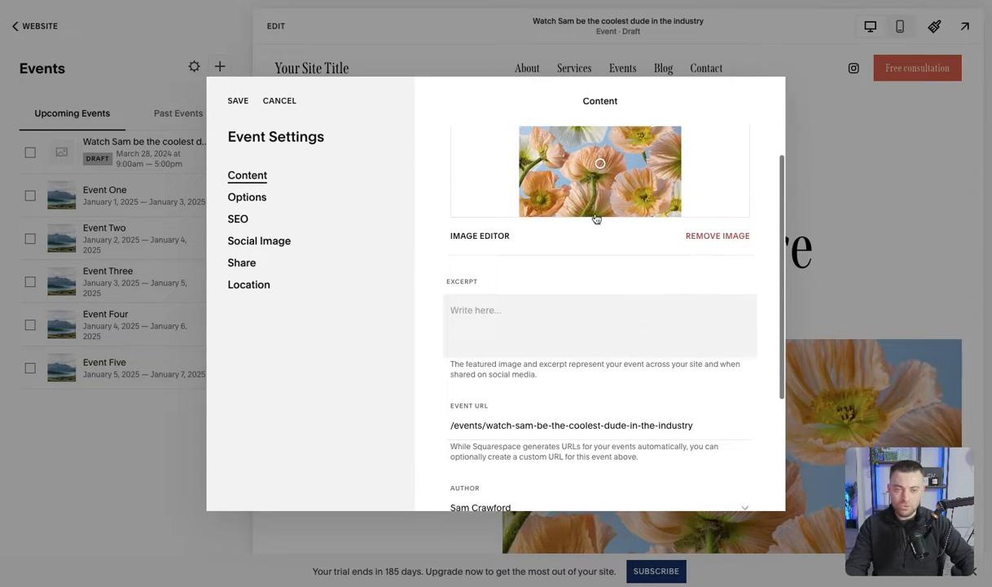
click(453, 284)
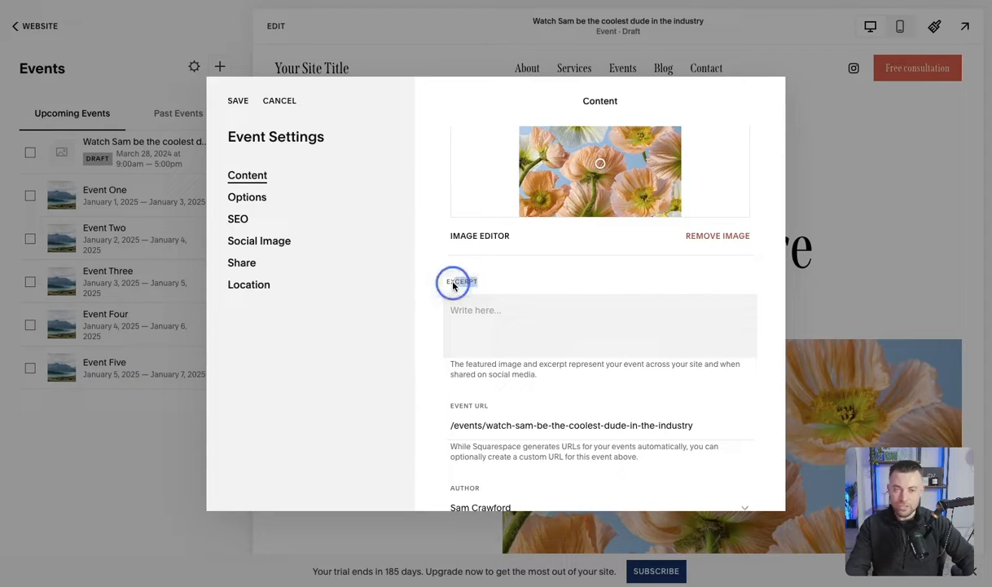
scroll(491, 303, down, 3)
triple_click(603, 275)
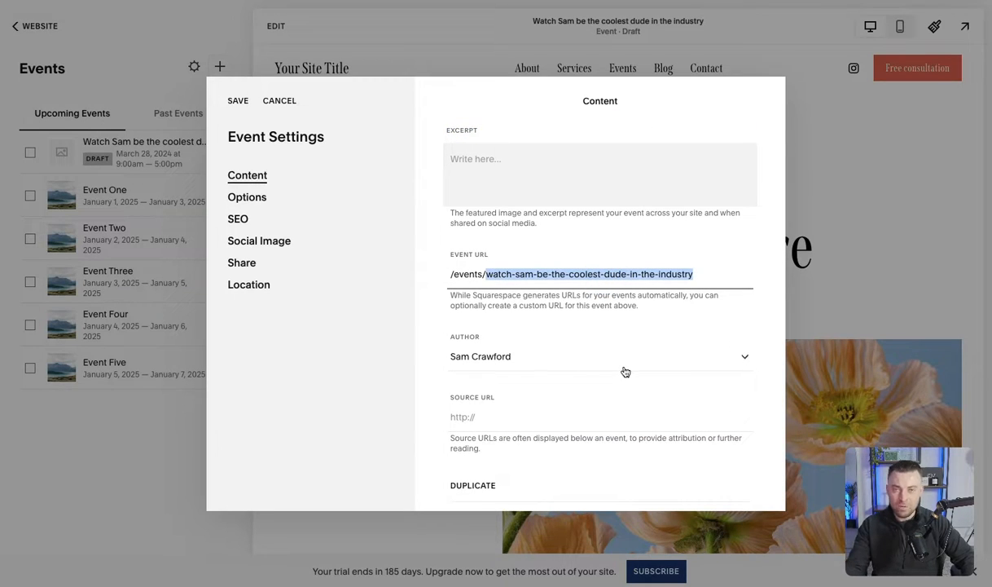
scroll(625, 371, down, 1)
scroll(625, 369, up, 5)
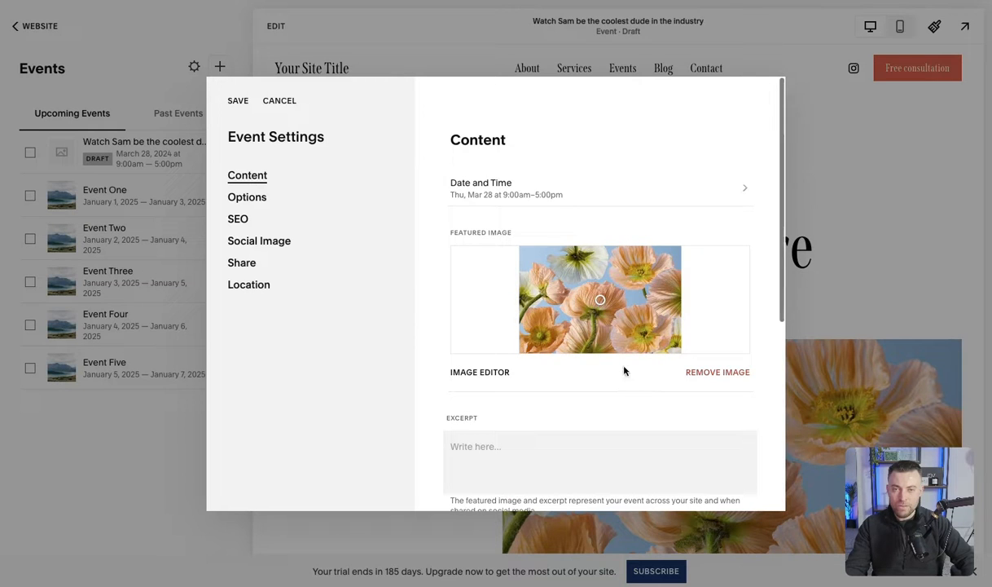
Review the event's Options, SEO, Social Image, Share and Location settings, and save the event settings
click(248, 197)
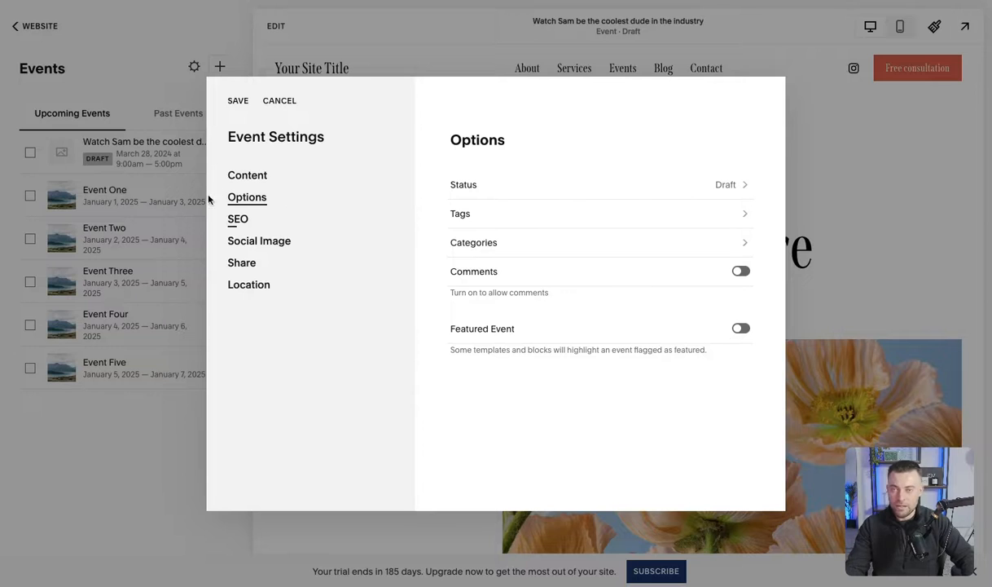
click(238, 219)
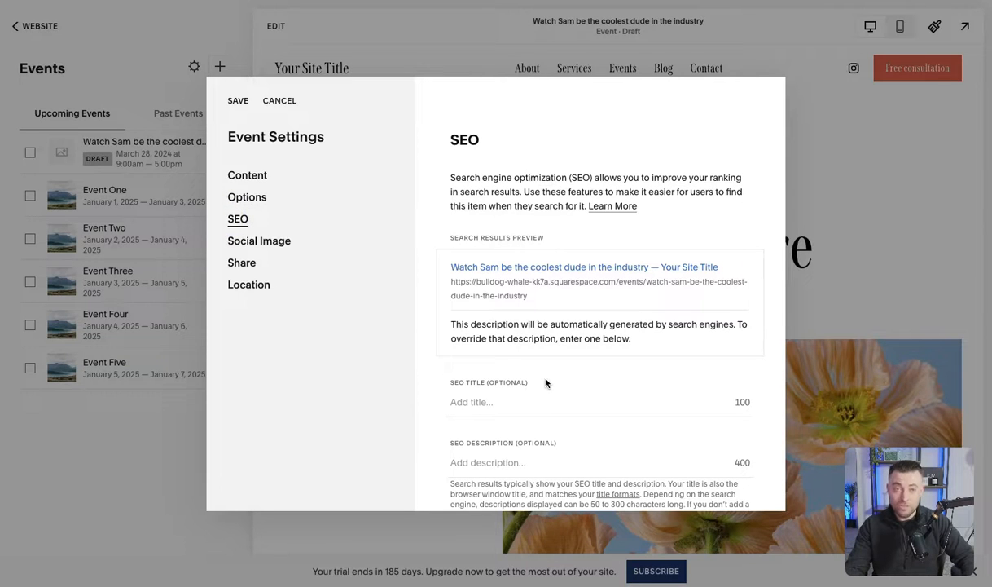
click(259, 240)
scroll(619, 383, down, 1)
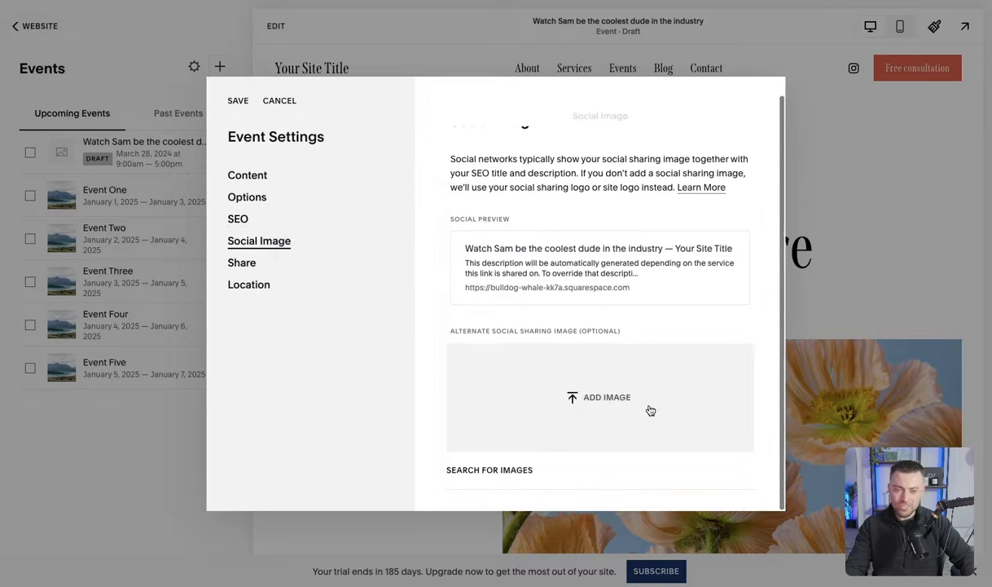
click(242, 262)
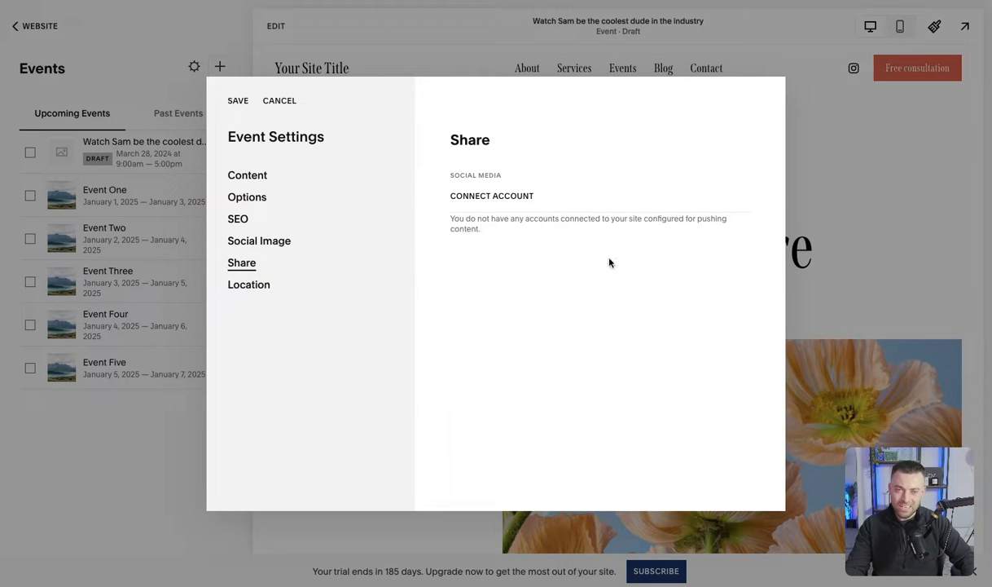
click(259, 283)
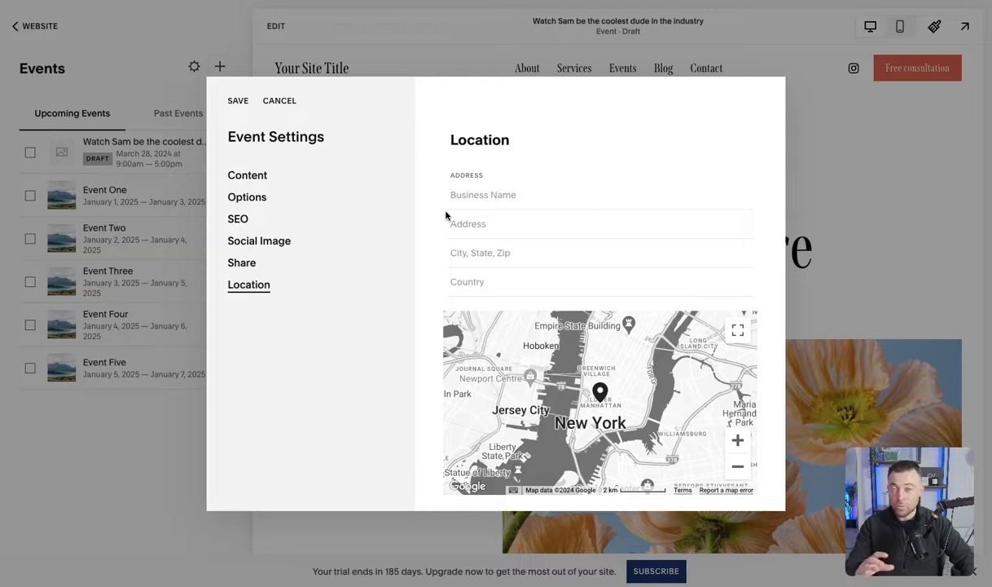
click(276, 175)
click(238, 100)
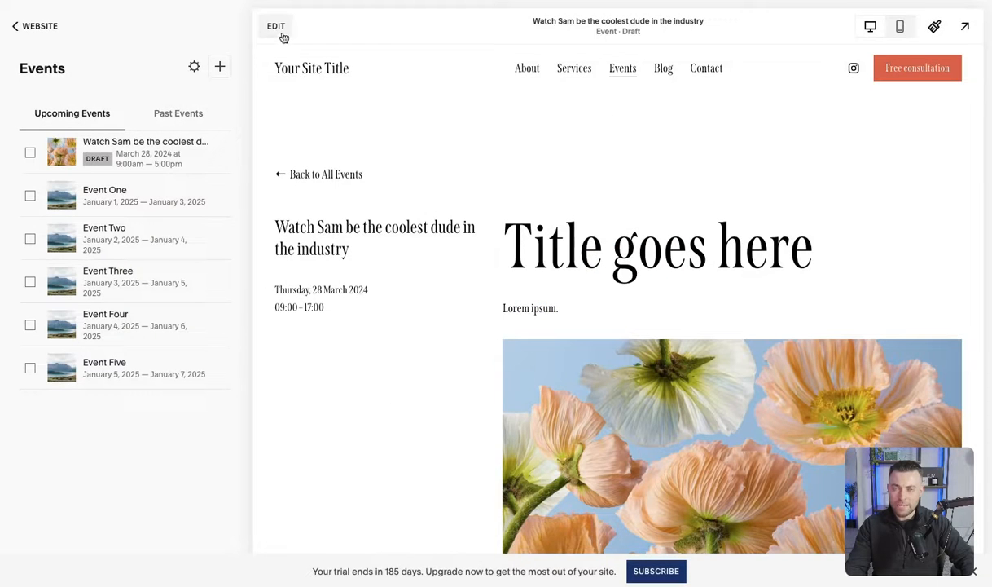
Reopen the draft event for editing, check the scheduling option, and publish the event immediately
click(277, 29)
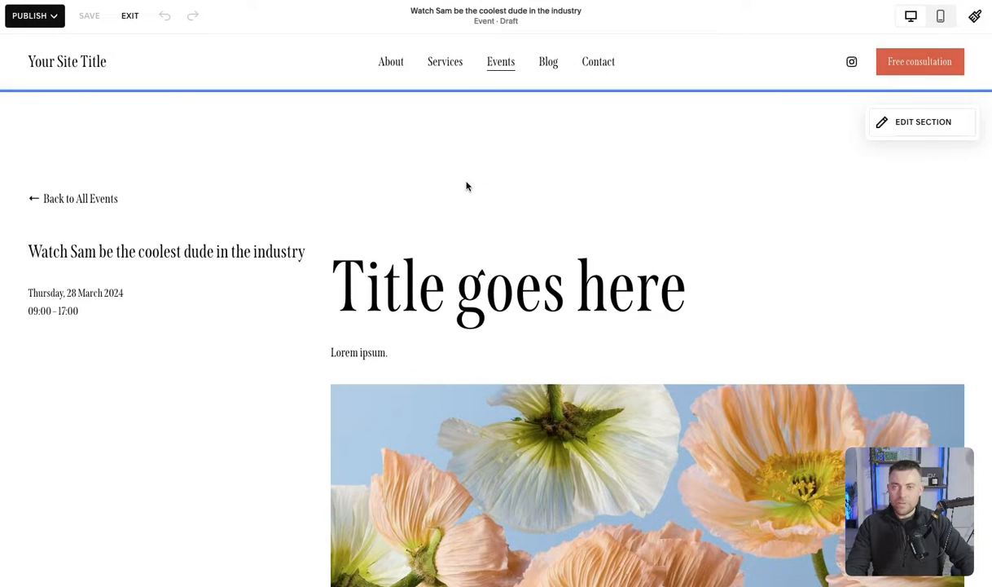
click(34, 16)
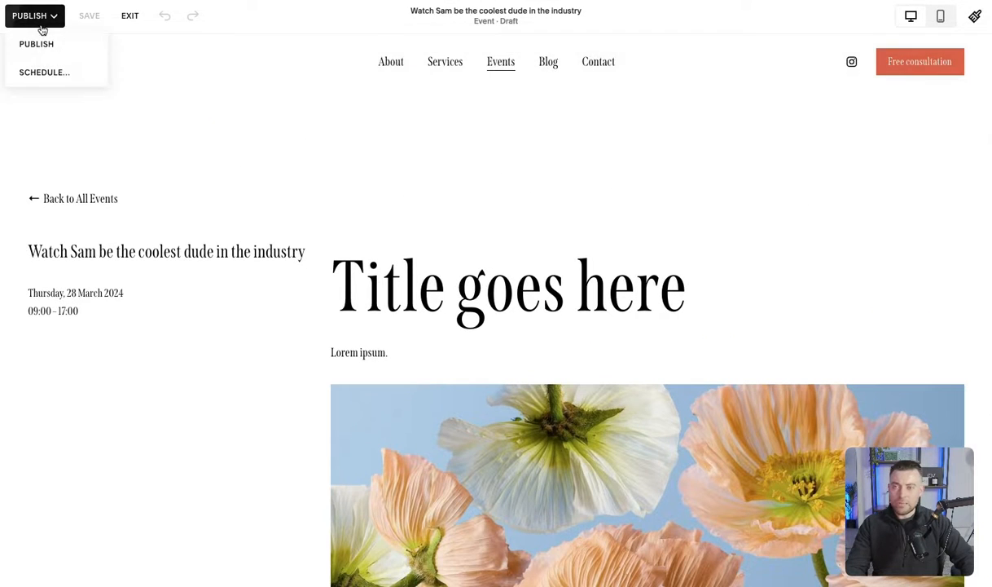
click(56, 72)
click(421, 120)
click(43, 16)
click(40, 41)
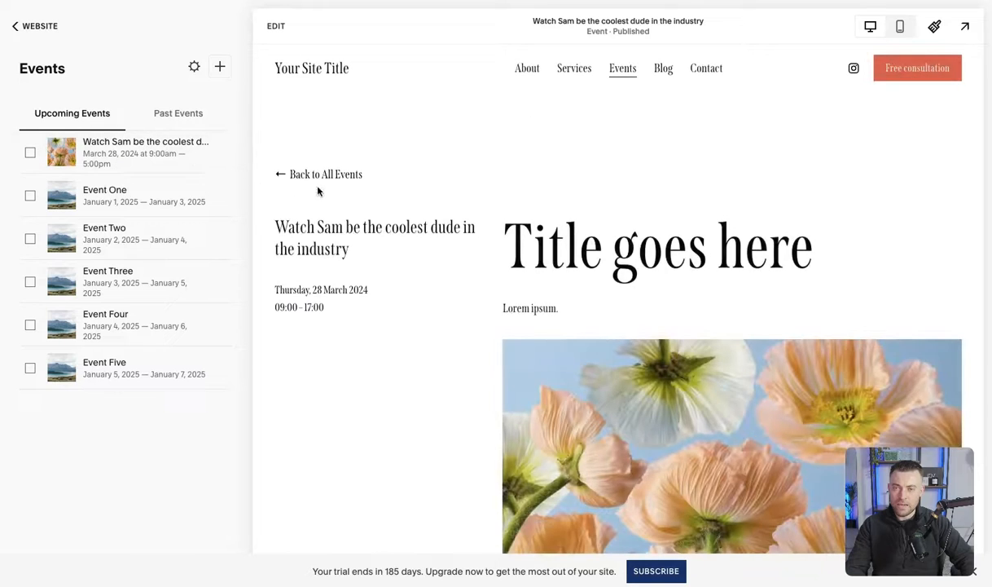
Go back to the list of all events and check the Events page in a full-screen preview, then close the preview
click(332, 180)
click(964, 26)
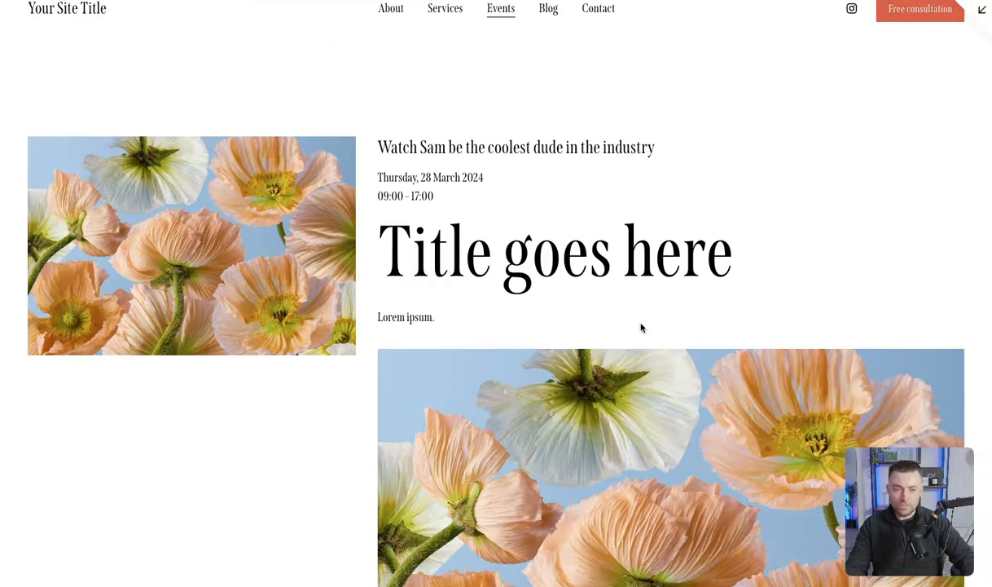
scroll(642, 327, down, 2)
scroll(641, 328, up, 2)
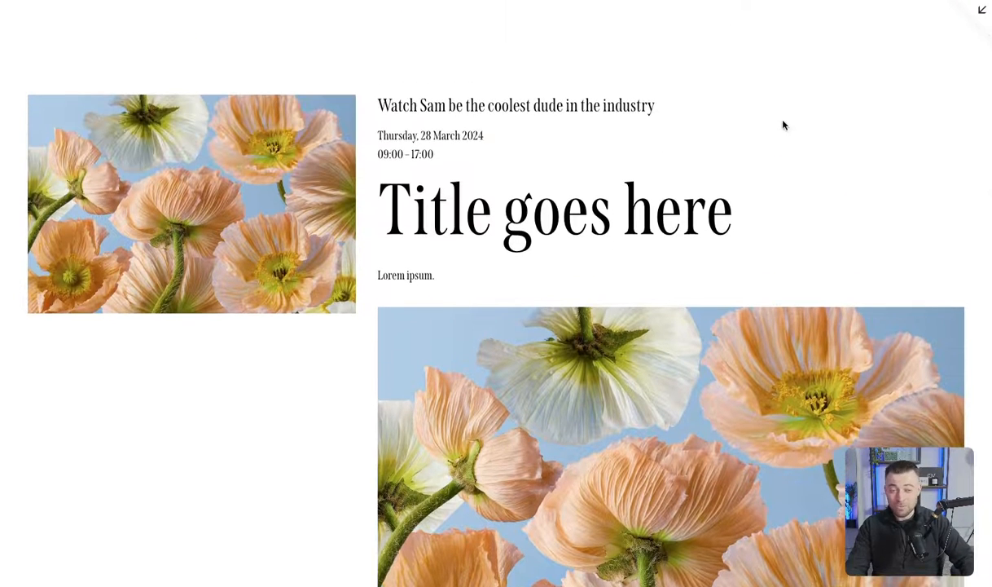
click(981, 9)
Turn off Show Excerpt in the Events page section's format settings, save the page and exit editing
click(277, 26)
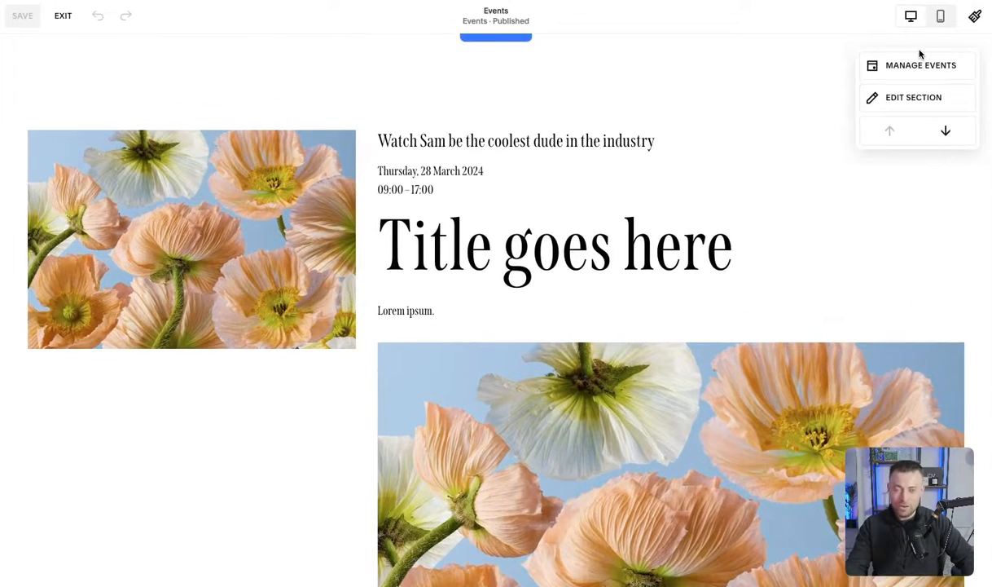
click(920, 96)
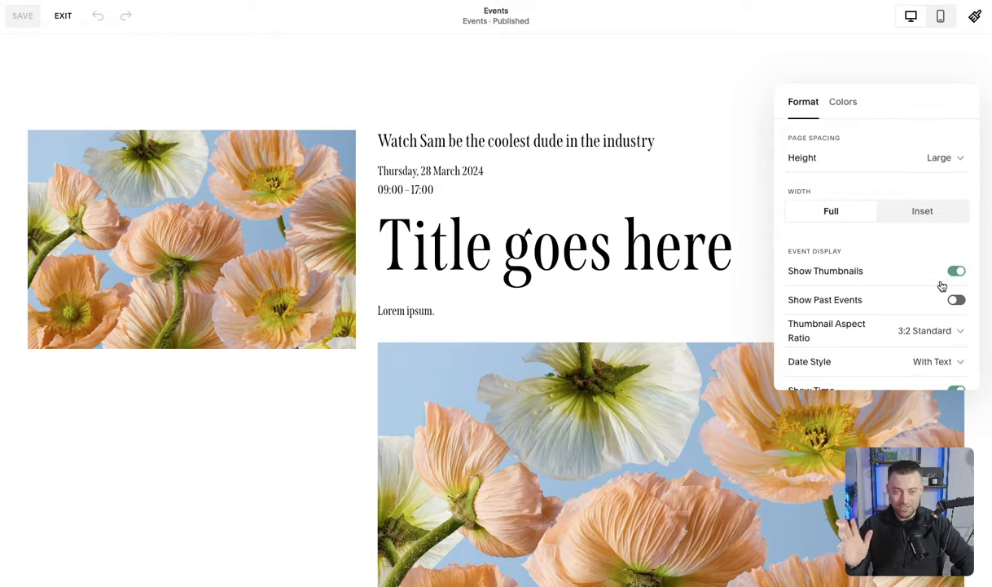
scroll(942, 286, down, 3)
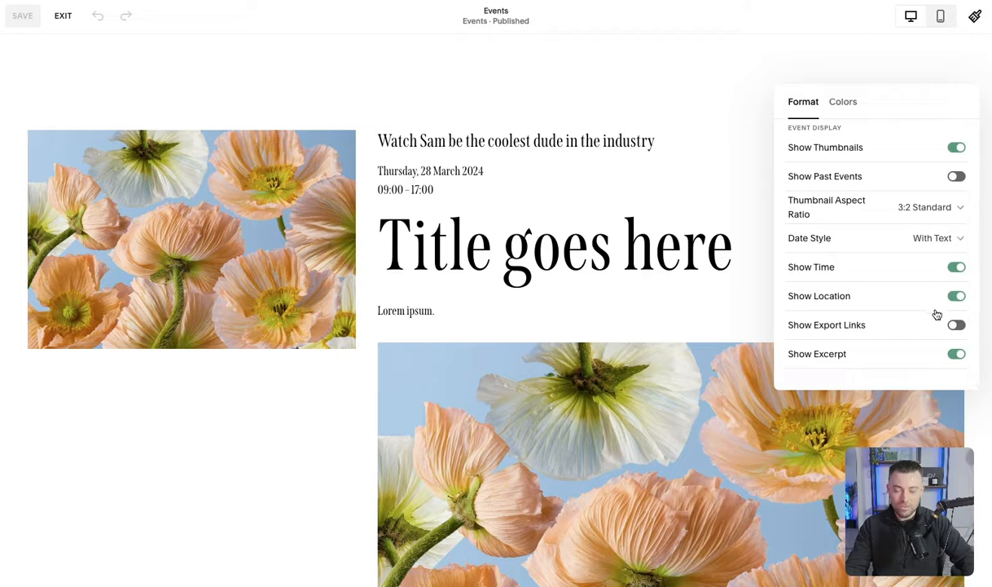
click(958, 355)
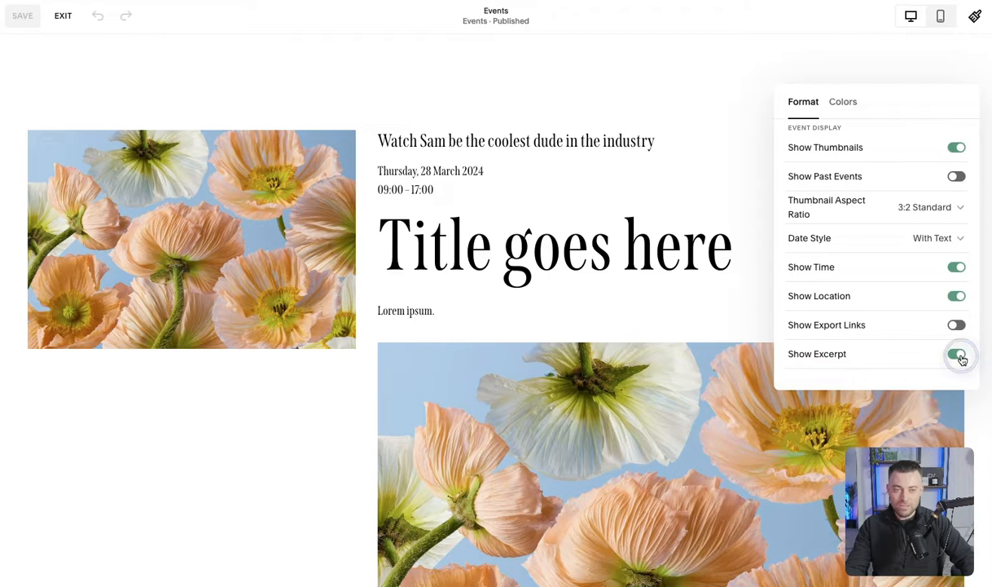
click(465, 267)
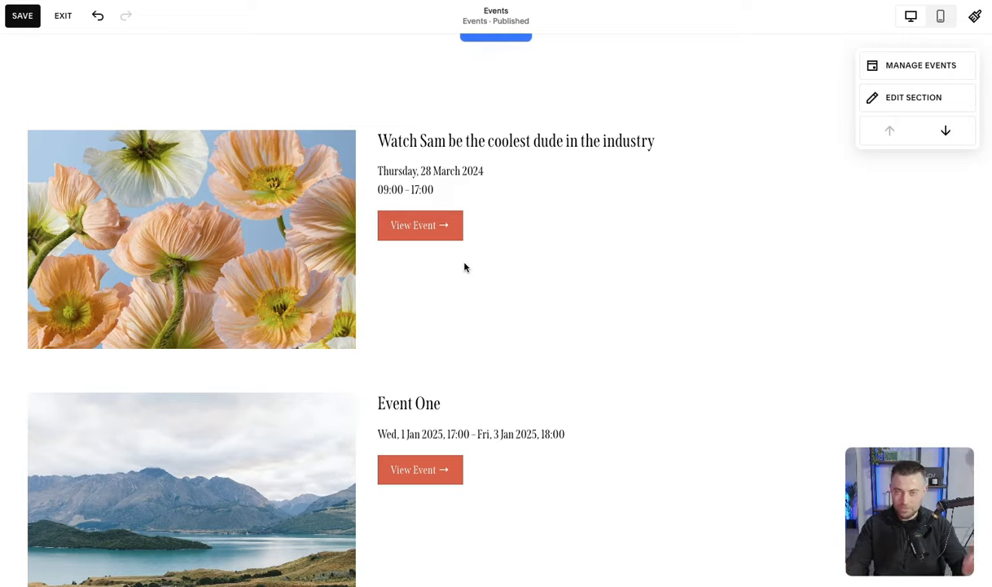
click(25, 18)
click(61, 16)
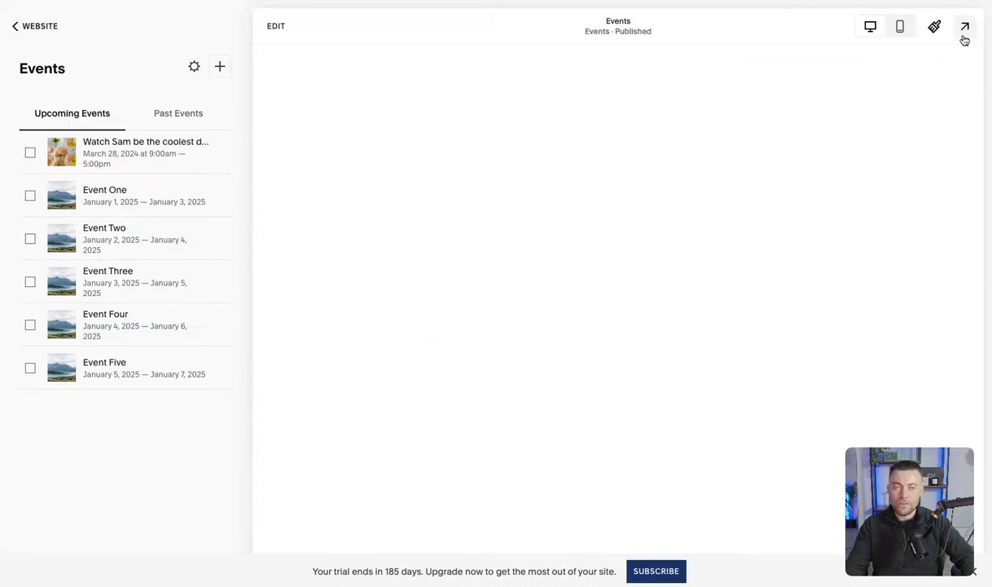
Preview the Events page full screen and examine how the event listings display without excerpts
click(966, 34)
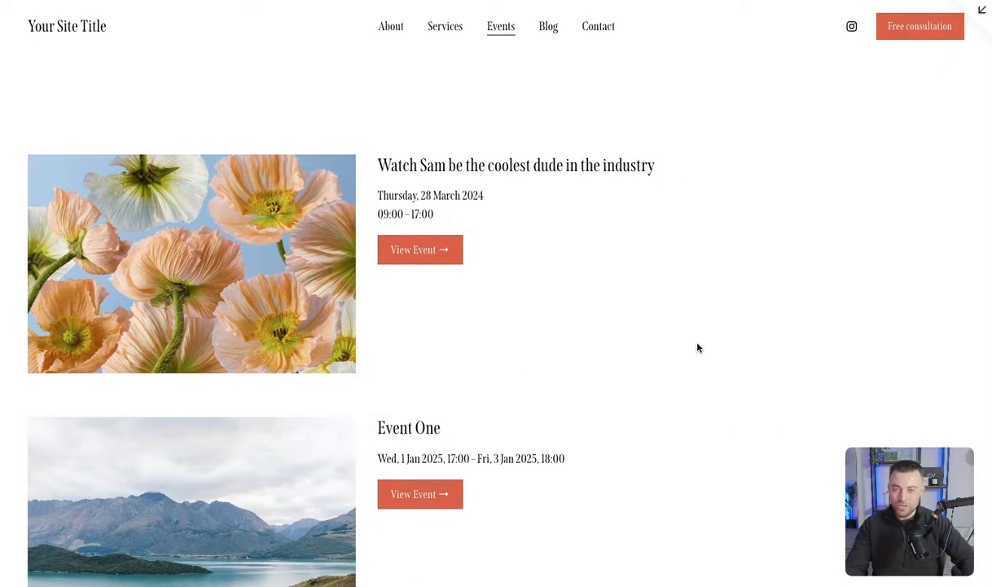
scroll(697, 348, down, 5)
scroll(698, 348, up, 5)
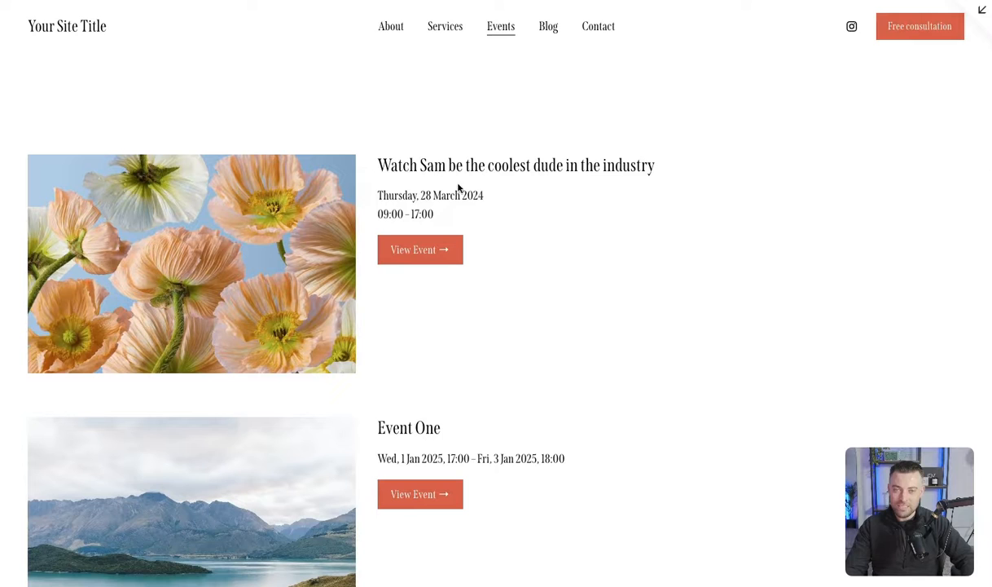
scroll(385, 377, down, 2)
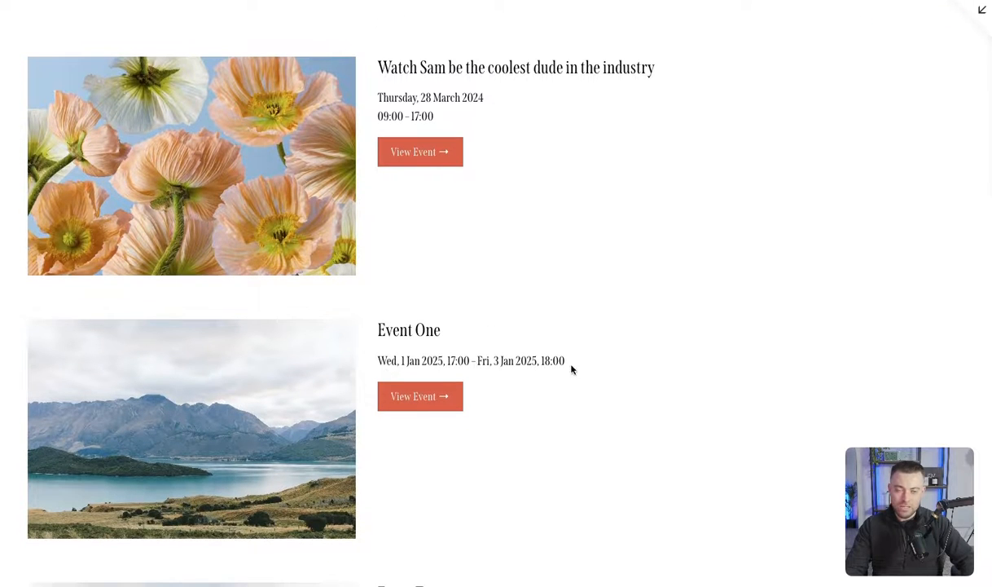
scroll(552, 352, up, 2)
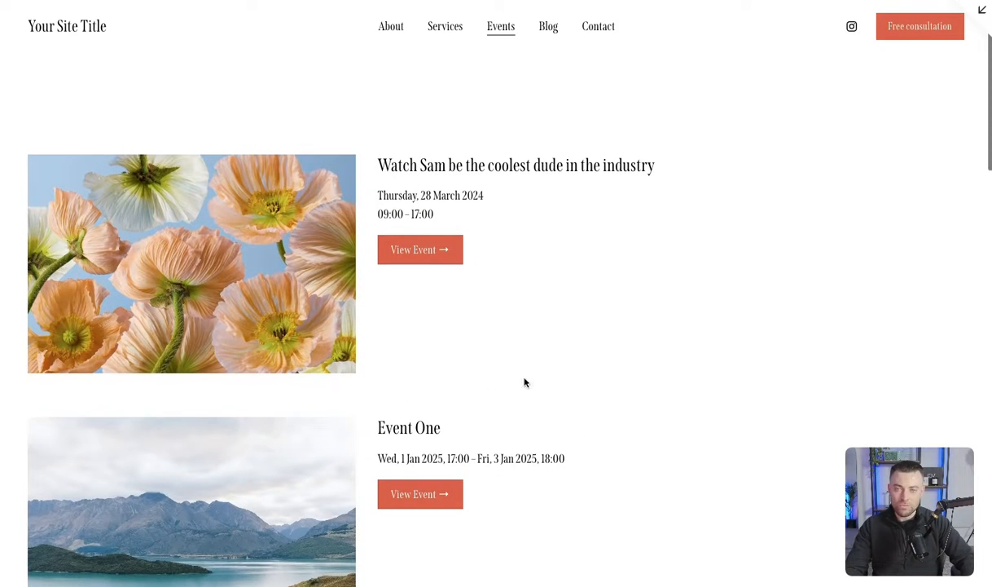